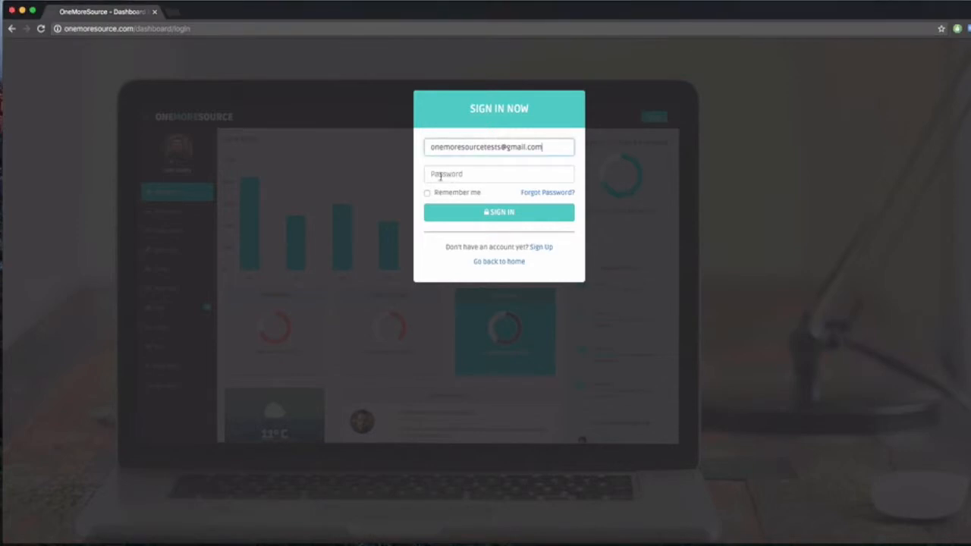
Step: Sign in to the account with the entered credentials and start adding a new active procedure
click(459, 215)
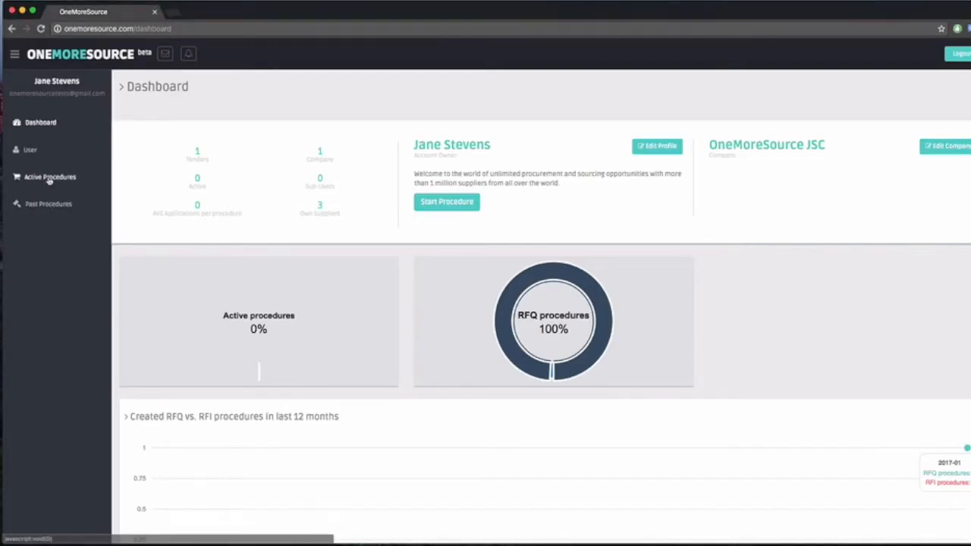
click(49, 178)
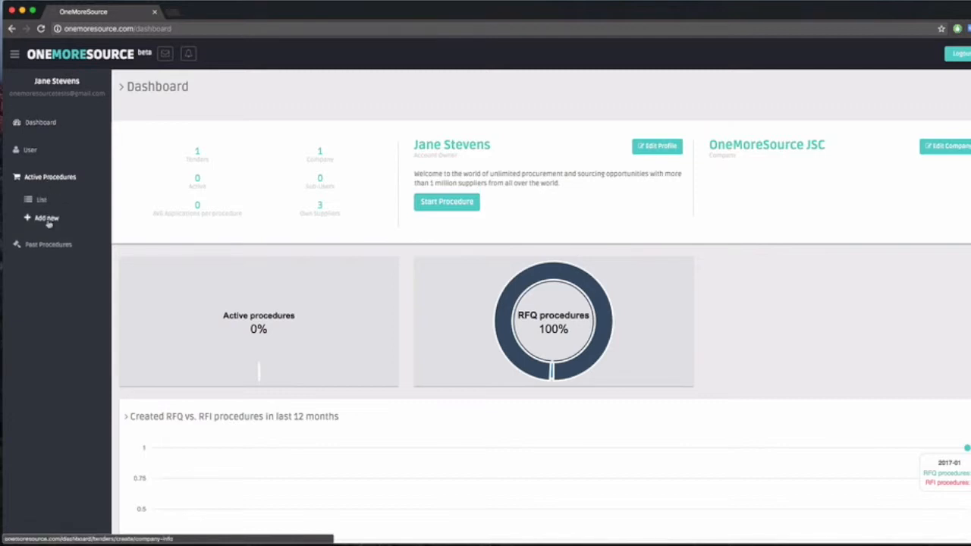
click(47, 219)
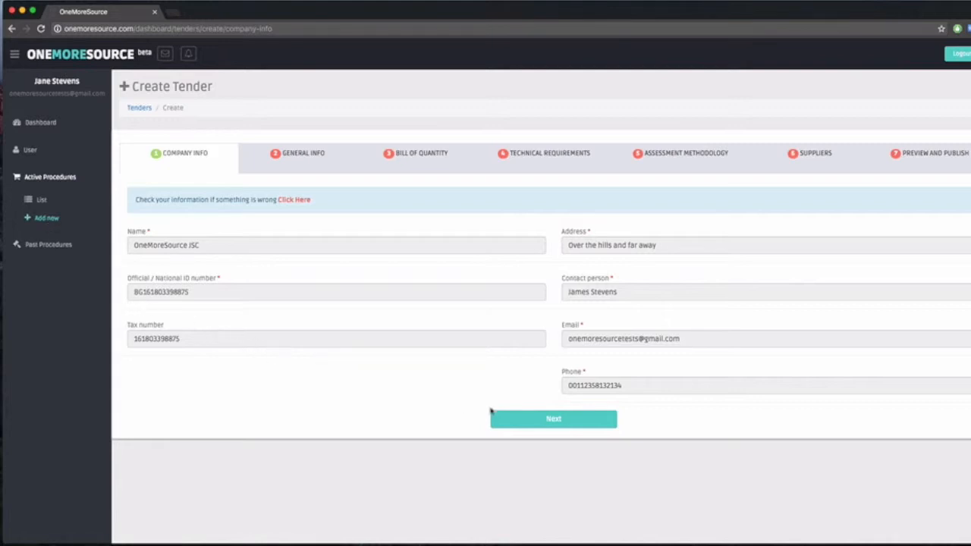
Step: Accept the prefilled company information and set the tender type to Tender Procedure / RFQ
click(554, 422)
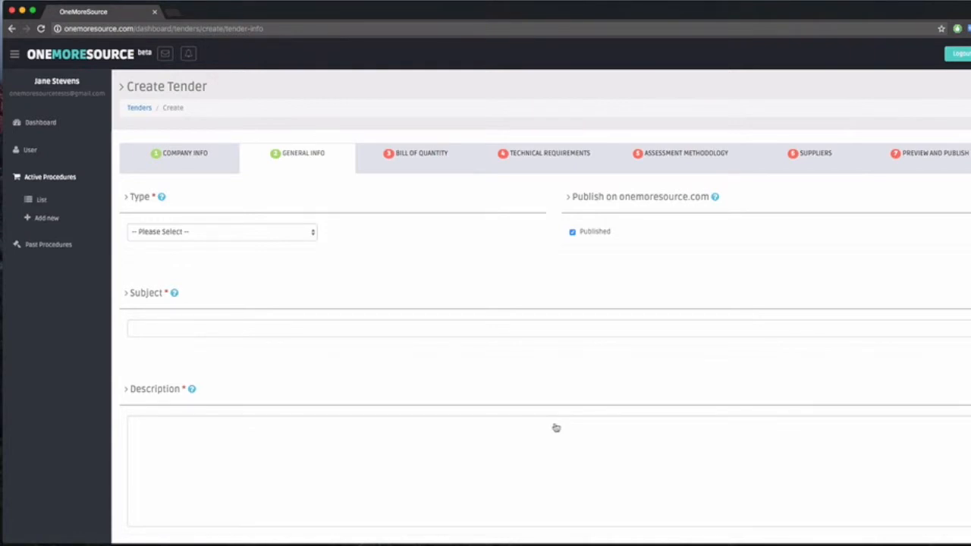
click(290, 235)
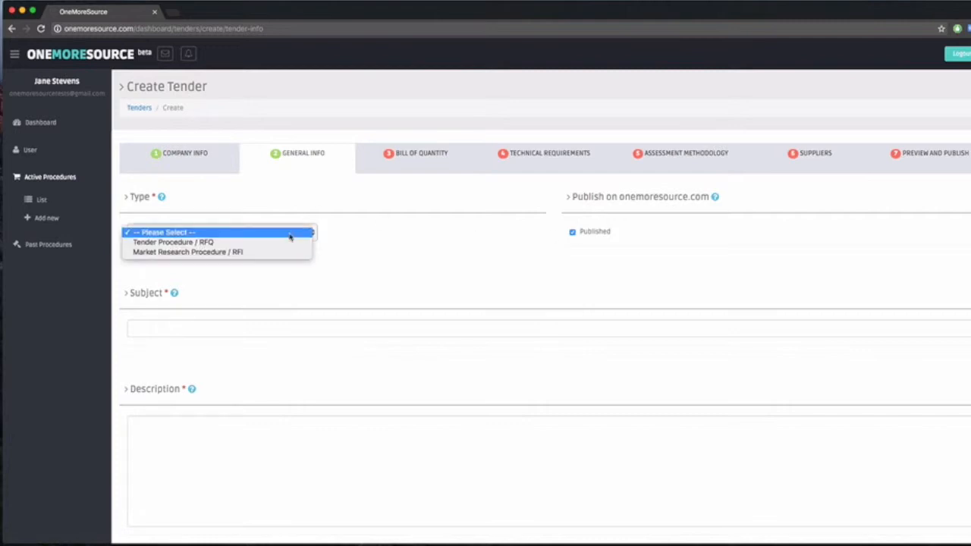
click(272, 242)
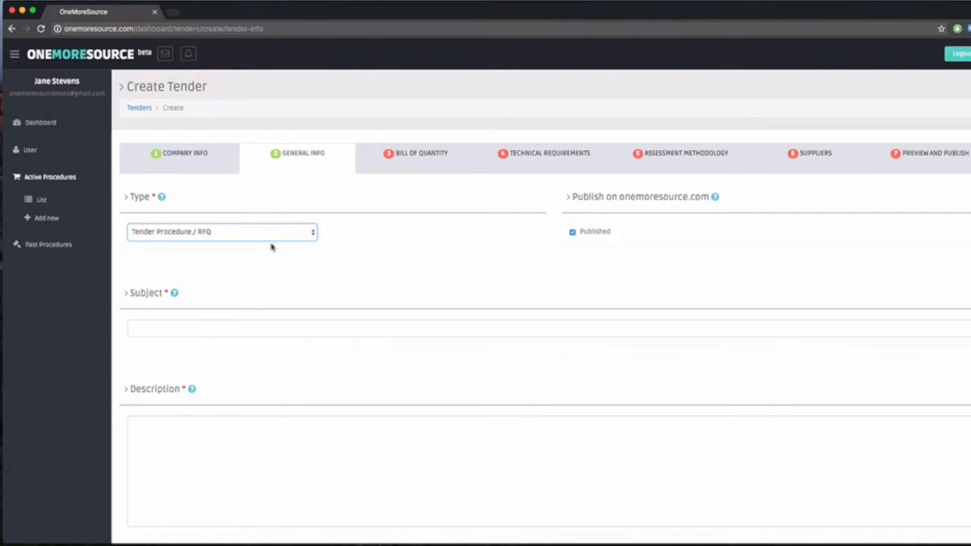
Step: Enter "Request for Quotation - small repairs in an office" as the tender subject
click(213, 330)
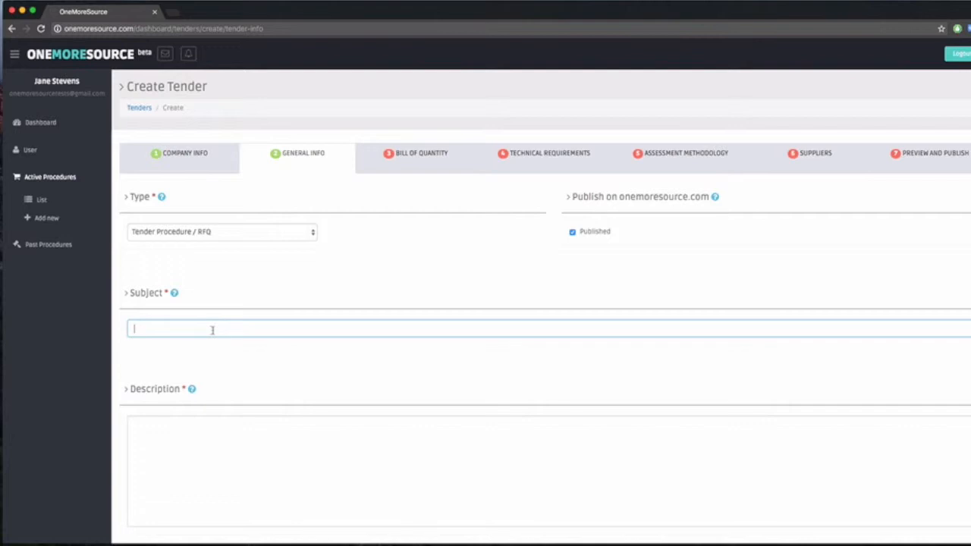
text(Request for Quotation)
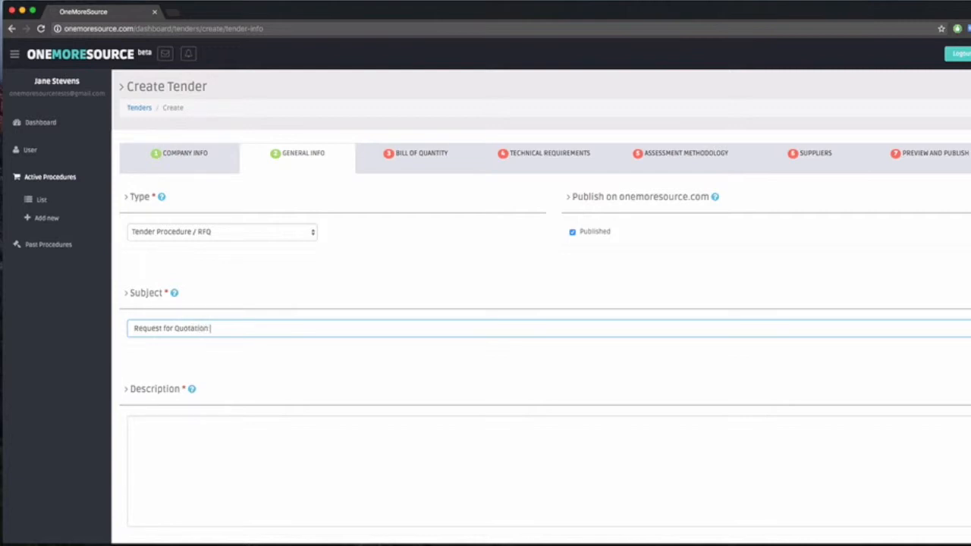
text( - small repairs in an office)
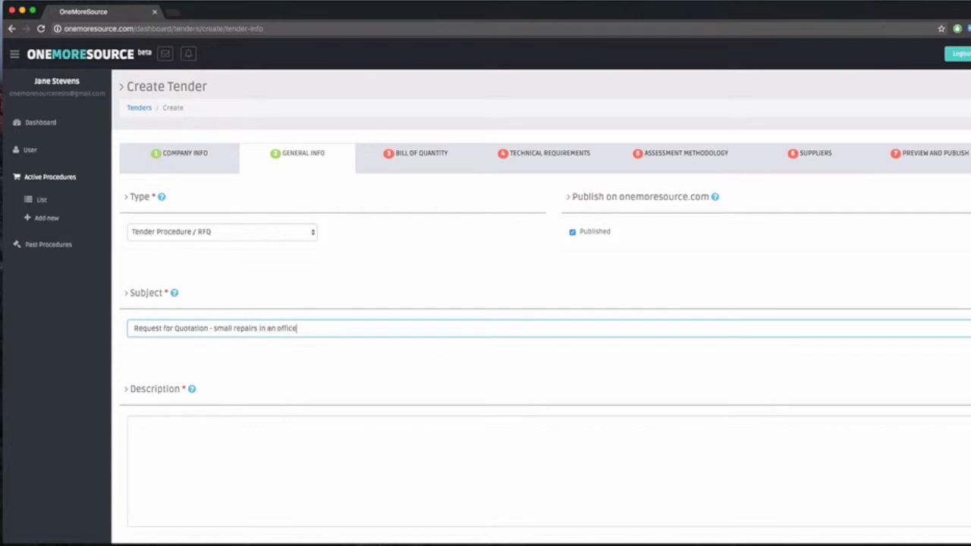
Step: Paste the prepared description inviting quotations for refreshing the office, with proposals submitted on OneMoreSource before 20.02.2017 15:00 UTC
key(super+Tab)
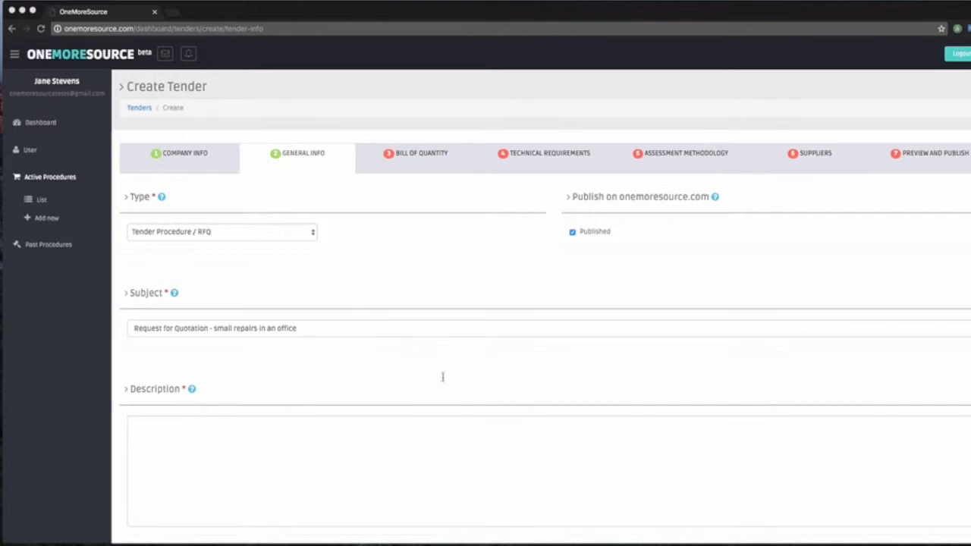
click(271, 477)
click(228, 455)
text(Our company needs to refresh its office environment and accepting quotations in response of the current request. Please submit your proposal on OneMoreSource before 20.02.2017 15:00 UTC)
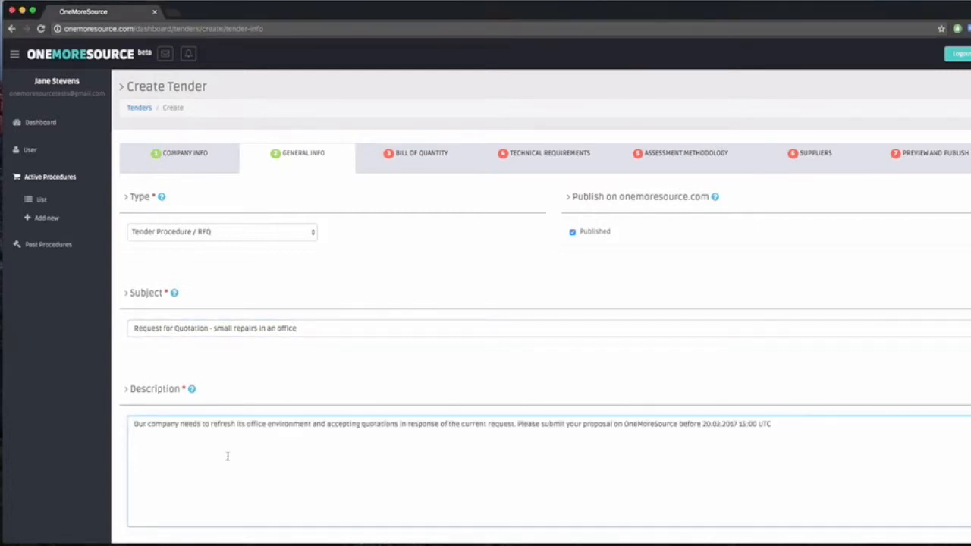
Step: Name the first attachment of the additional information "Office Floor Plan"
scroll(563, 384, down, 3)
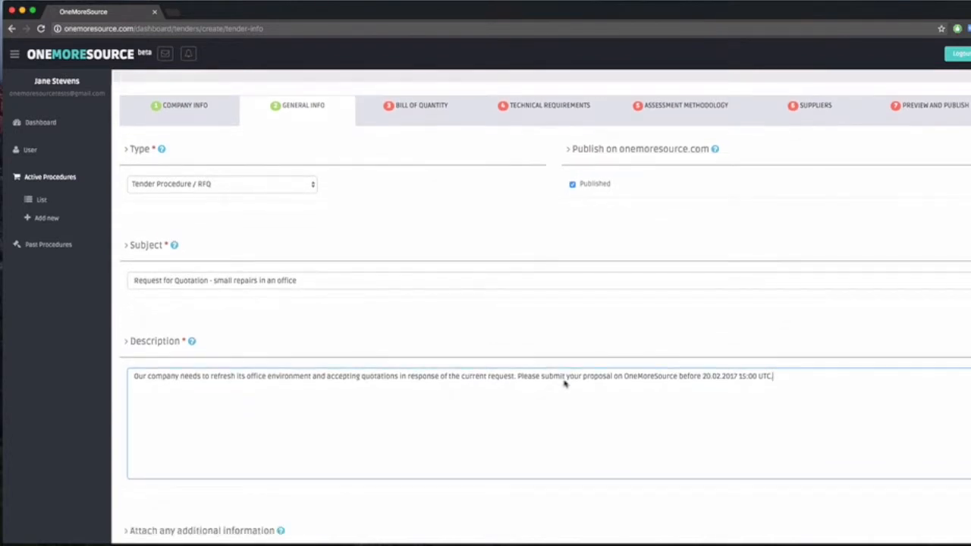
scroll(579, 408, down, 3)
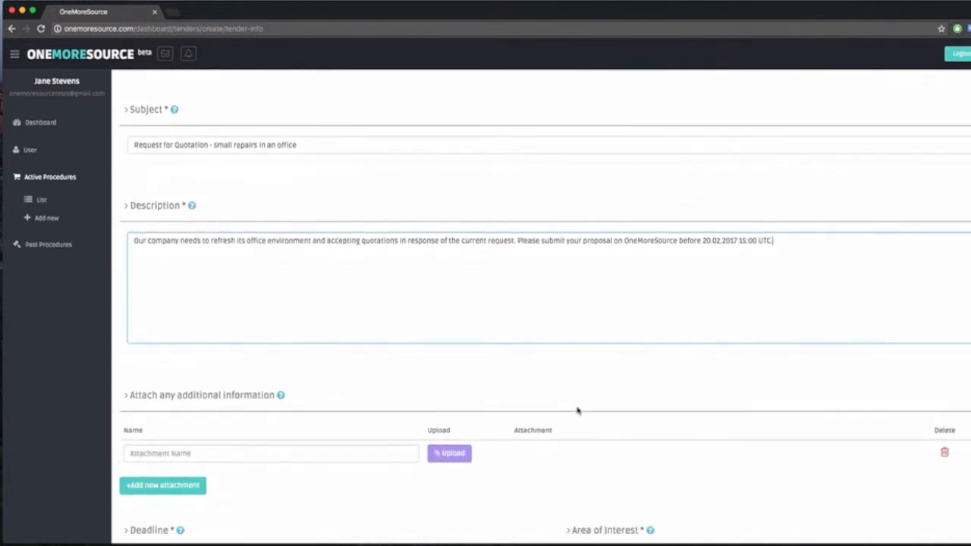
click(353, 455)
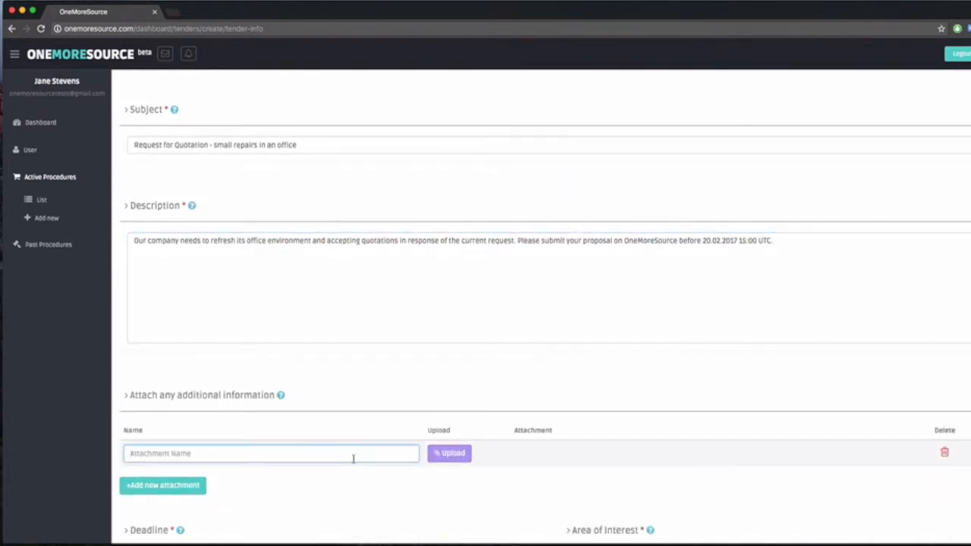
text(Office Floor Plan)
Step: Add a second attachment row named "General Purchasing Terms and Conditions"
click(166, 481)
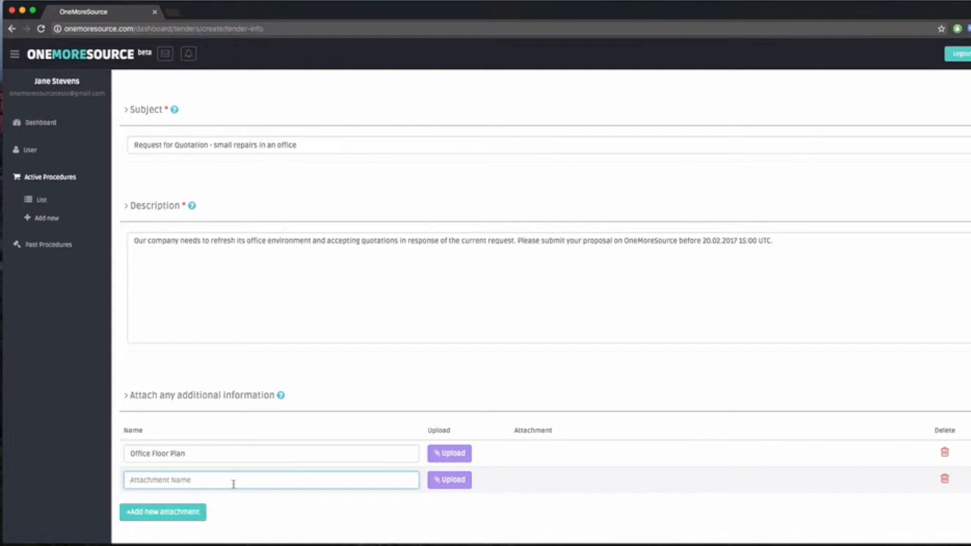
text(General In)
text(urchasing Terms and Conditions)
Step: Upload the Office Floor Plan and General purchasing terms and conditions documents from the Desktop to their matching attachment rows
scroll(362, 487, down, 2)
scroll(362, 487, down, 1)
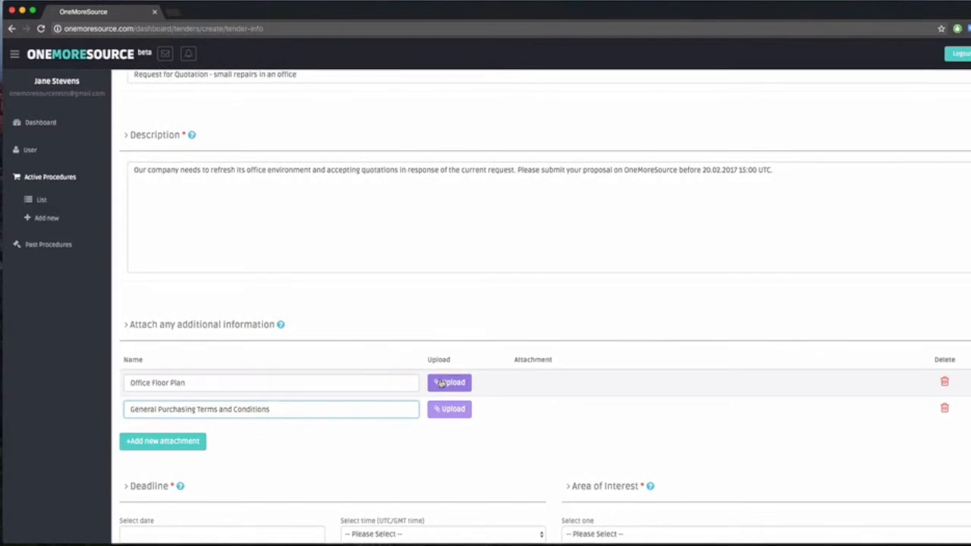
click(442, 385)
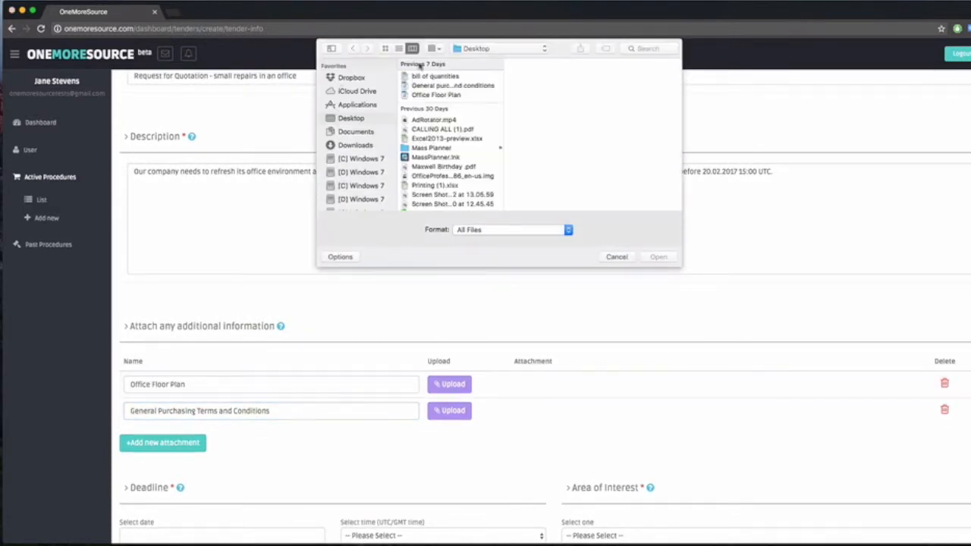
double_click(444, 97)
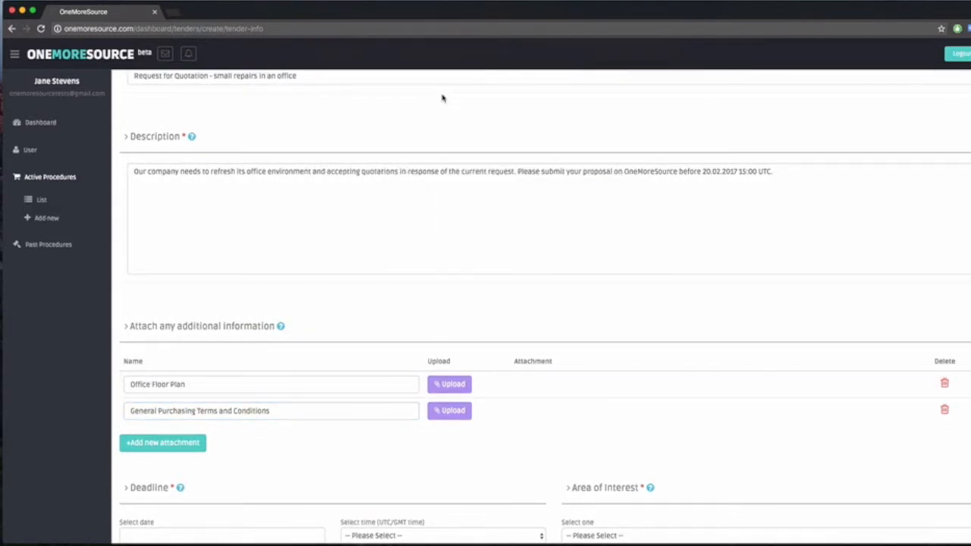
click(458, 412)
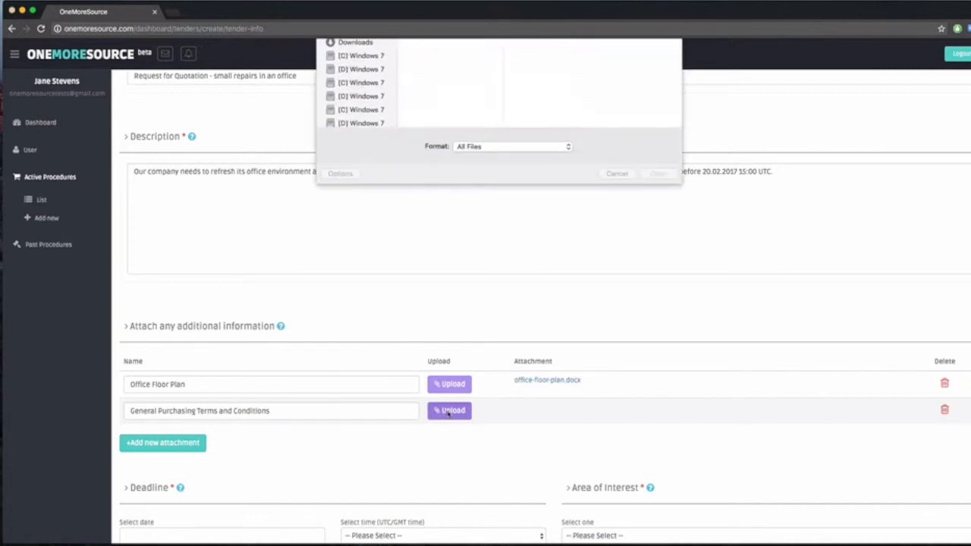
click(472, 86)
double_click(472, 86)
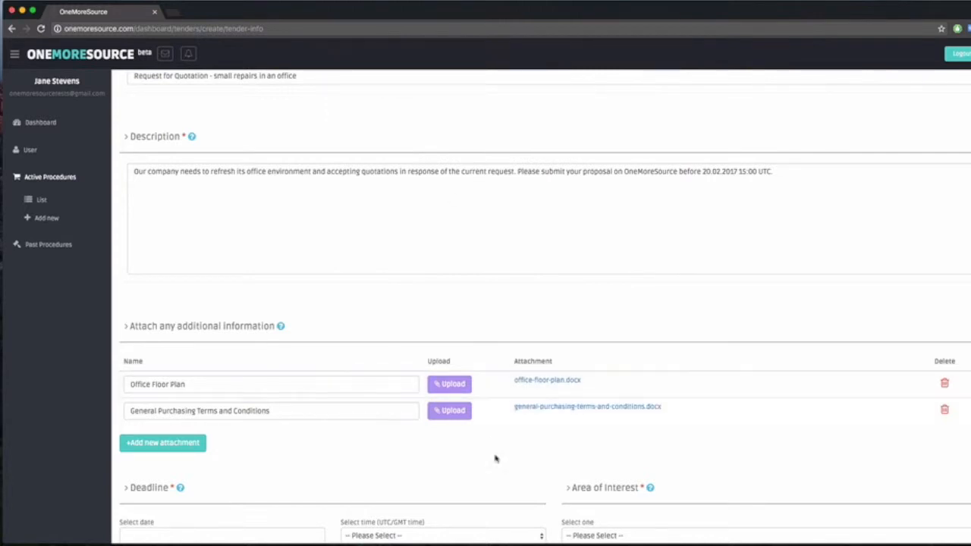
Step: Set the tender deadline to 2017-02-20 at 15:00 UTC/GMT
scroll(401, 458, down, 5)
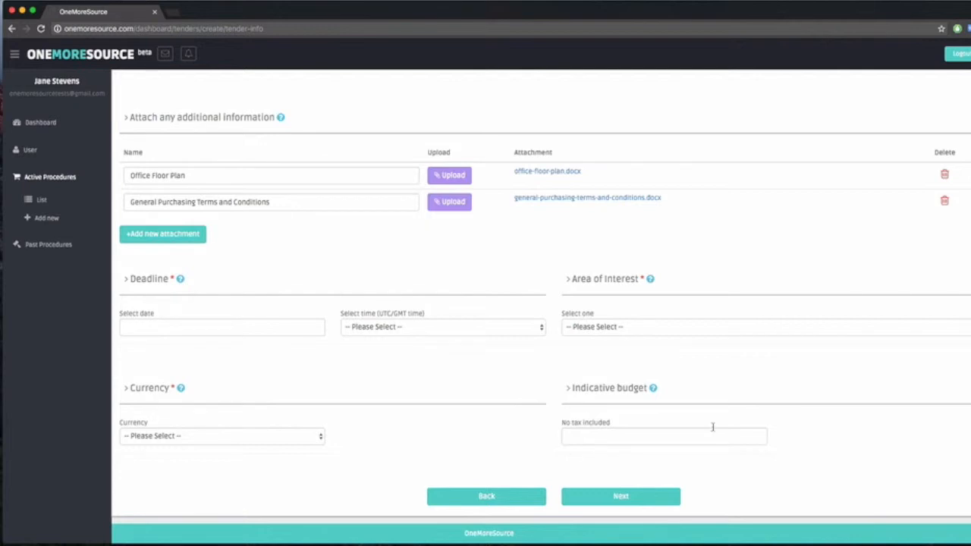
click(255, 328)
click(217, 349)
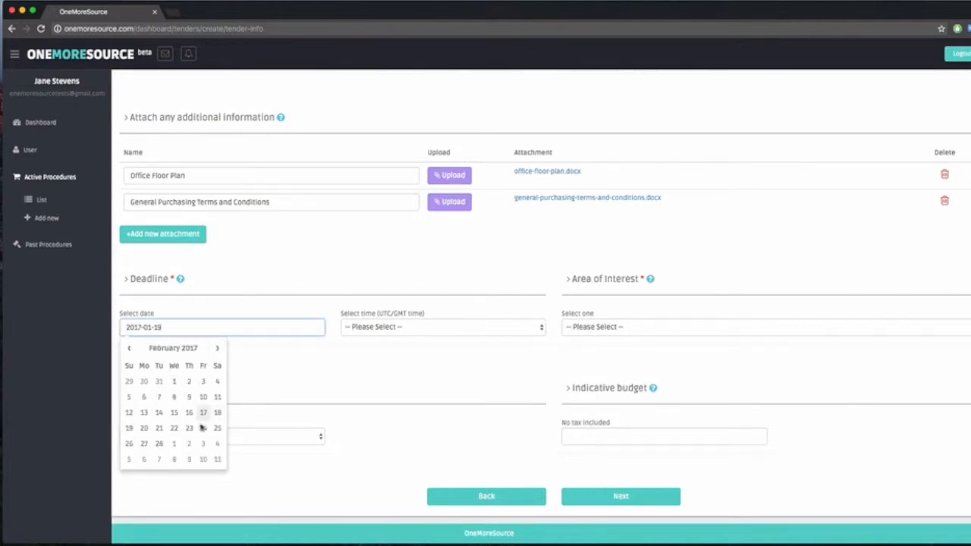
click(149, 429)
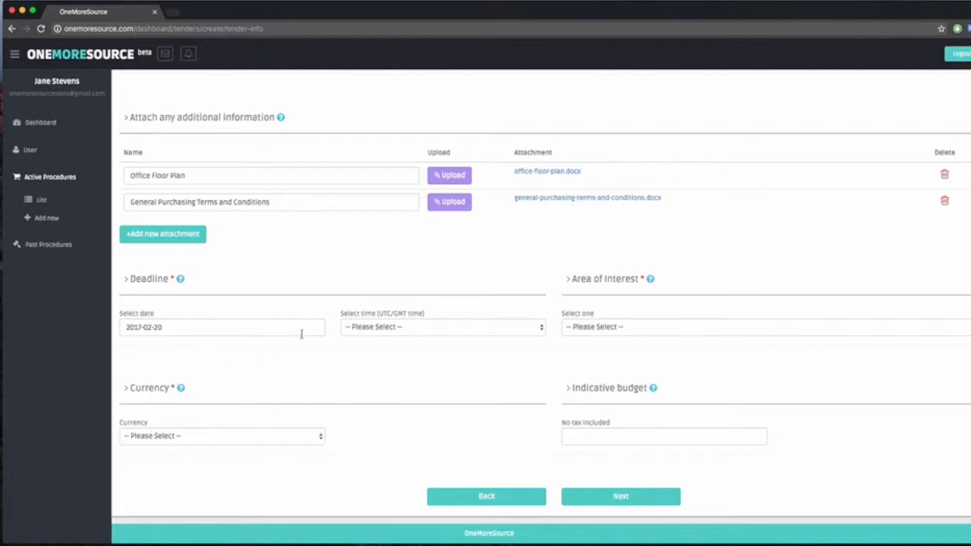
click(356, 328)
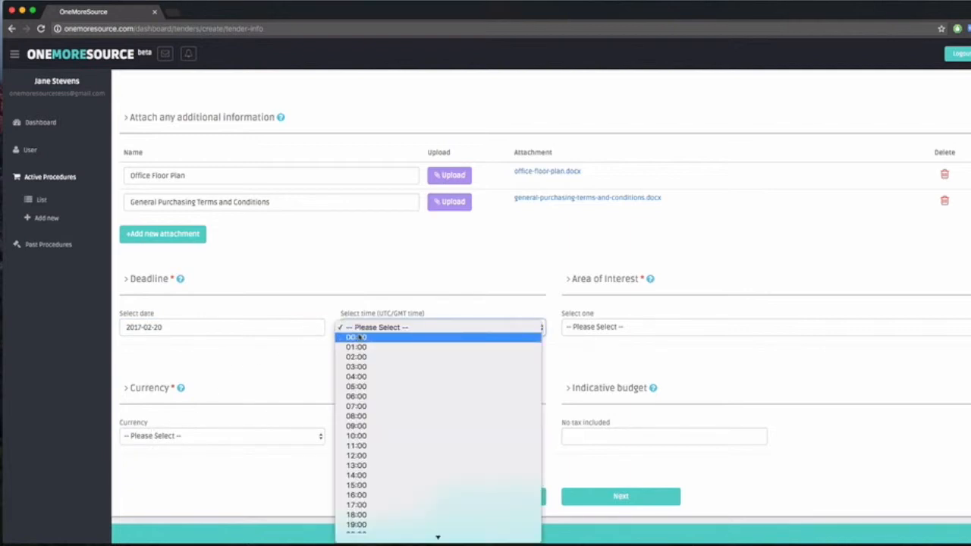
click(403, 485)
Step: Set the area of interest to Construction work and the currency to USD, leave the indicative budget empty, and continue to the bill of quantity
click(629, 328)
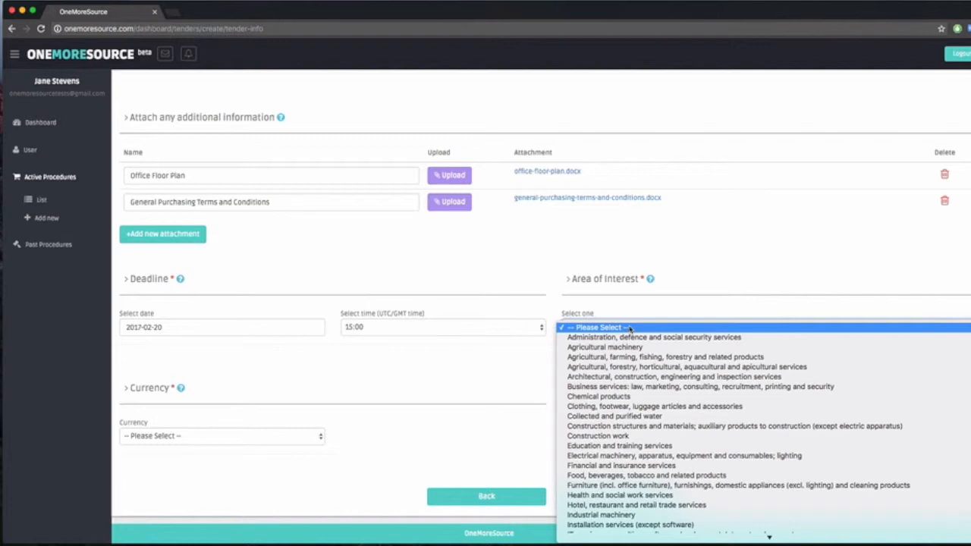
click(626, 440)
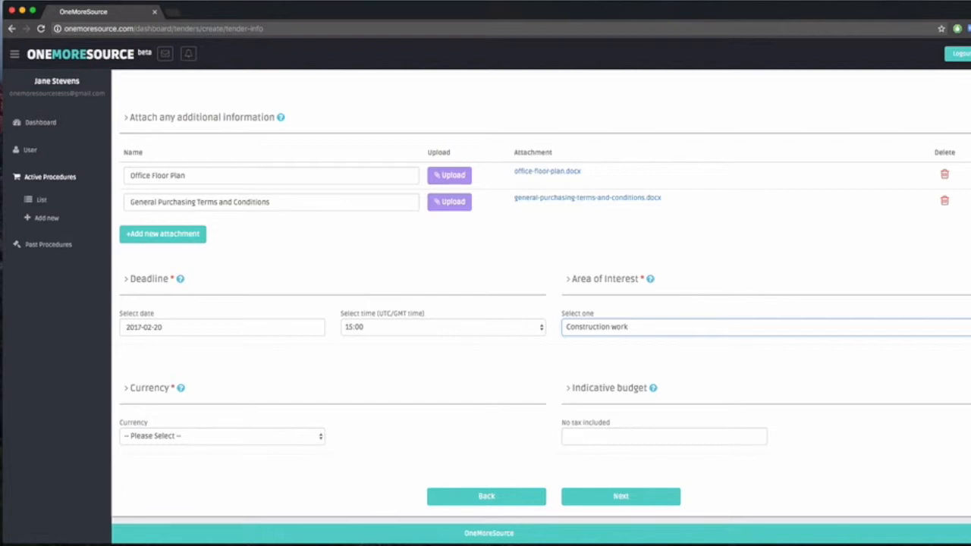
click(258, 436)
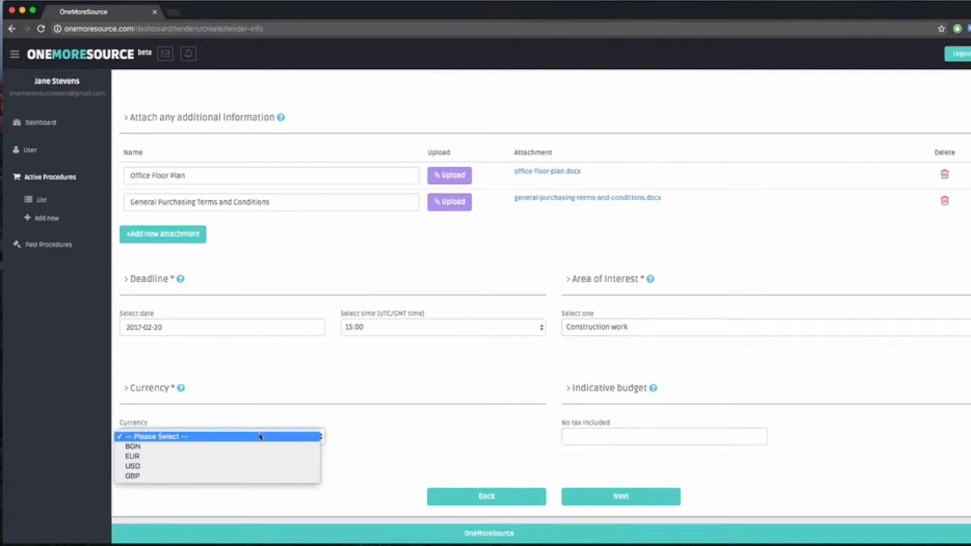
click(235, 467)
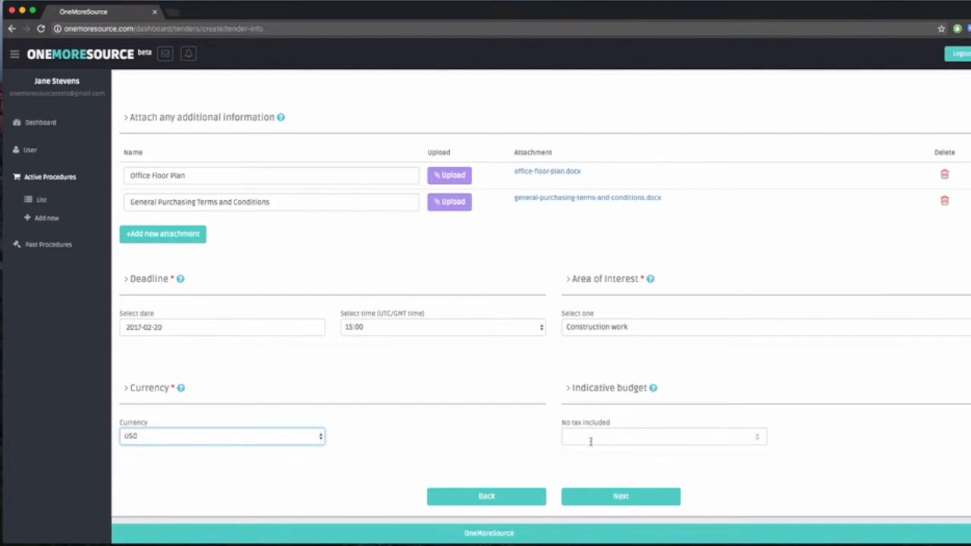
click(580, 501)
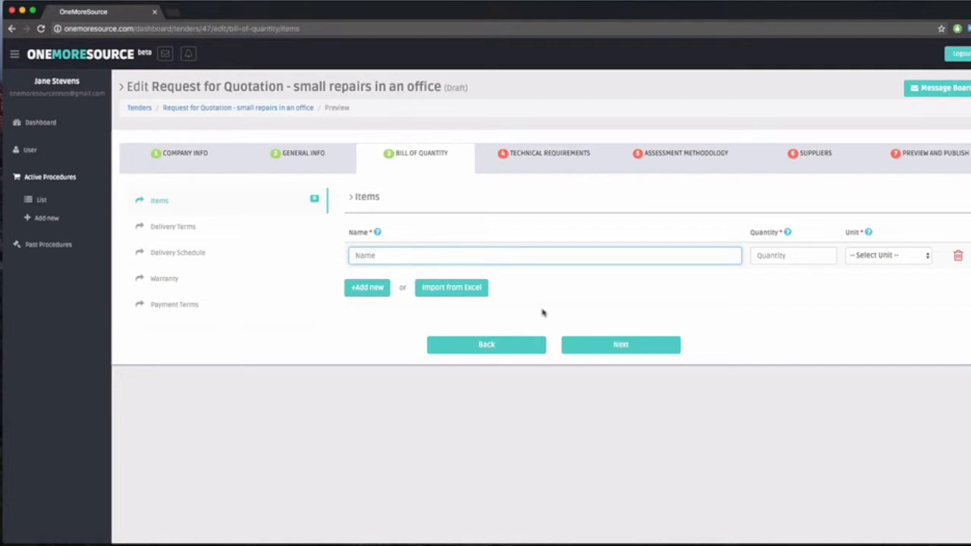
Step: Import the bill of quantity items from the Excel file importbillofquantities.xlsx, found by searching for "import"
click(469, 292)
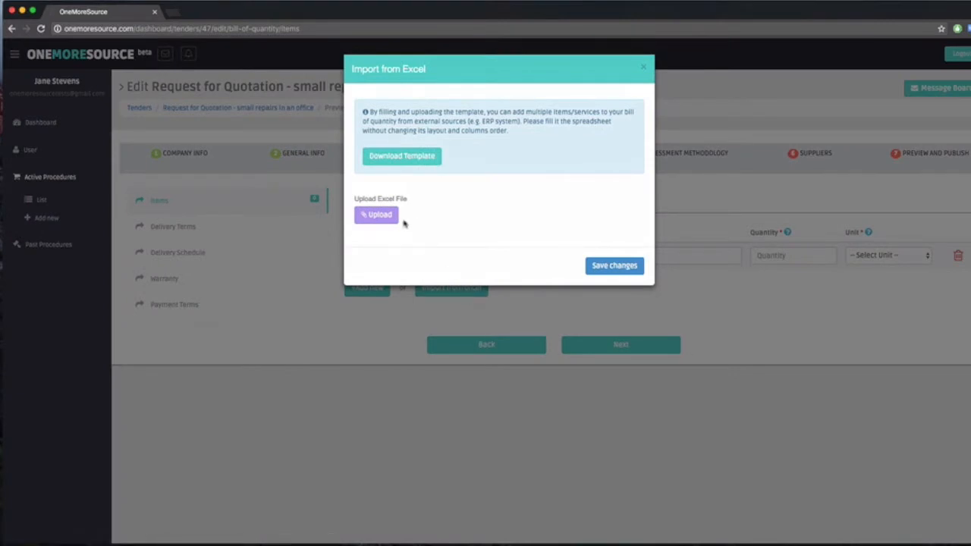
click(388, 218)
click(645, 48)
text(import)
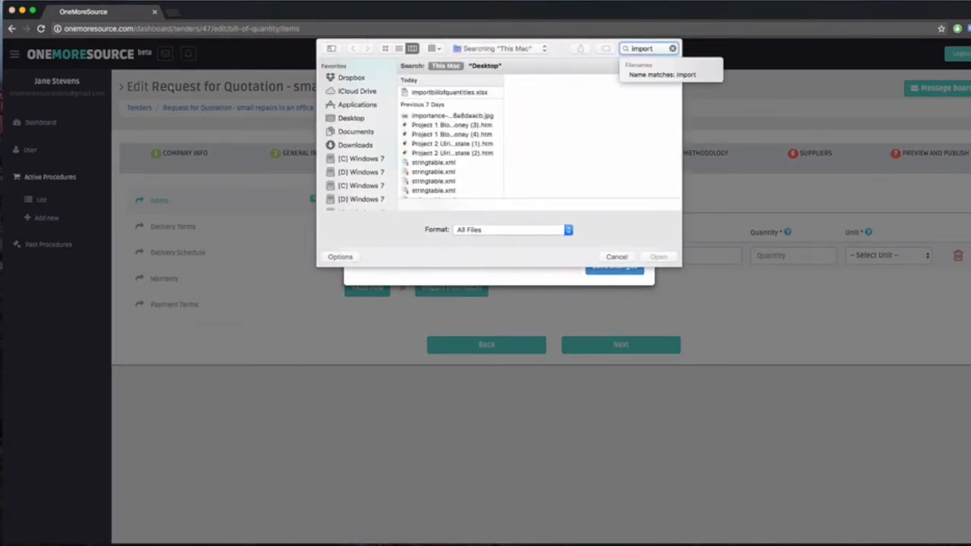
double_click(430, 96)
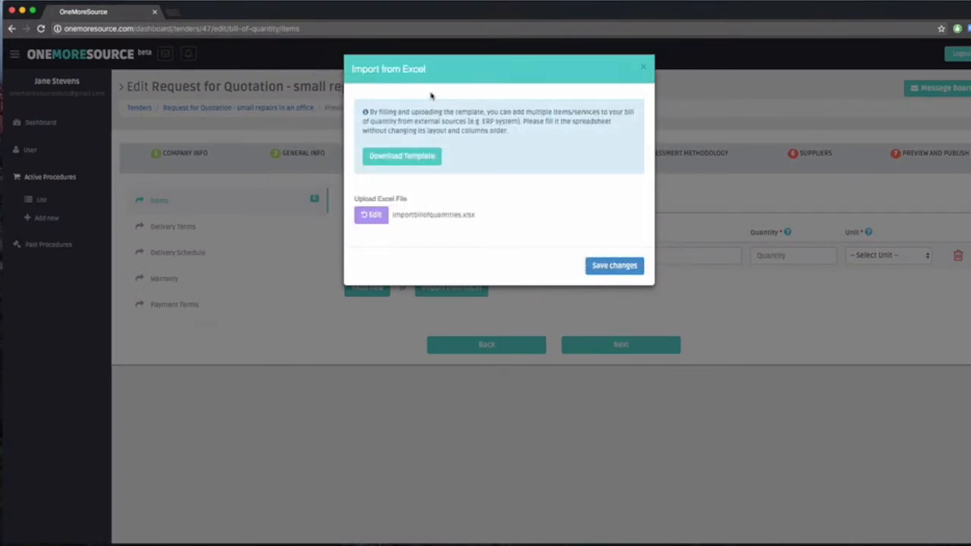
click(613, 266)
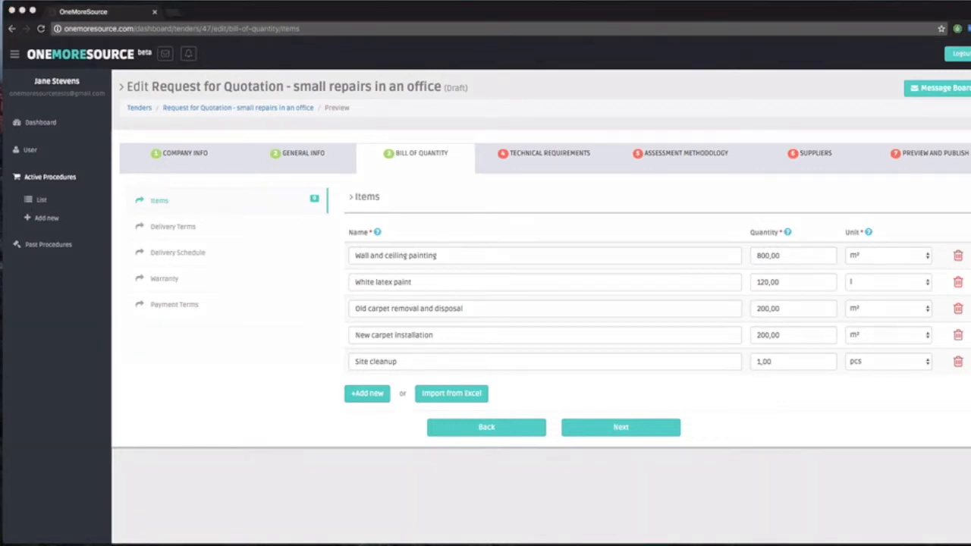
Step: Continue to the delivery terms and enter "DDP Sofia (location of the office)" for all items
click(584, 431)
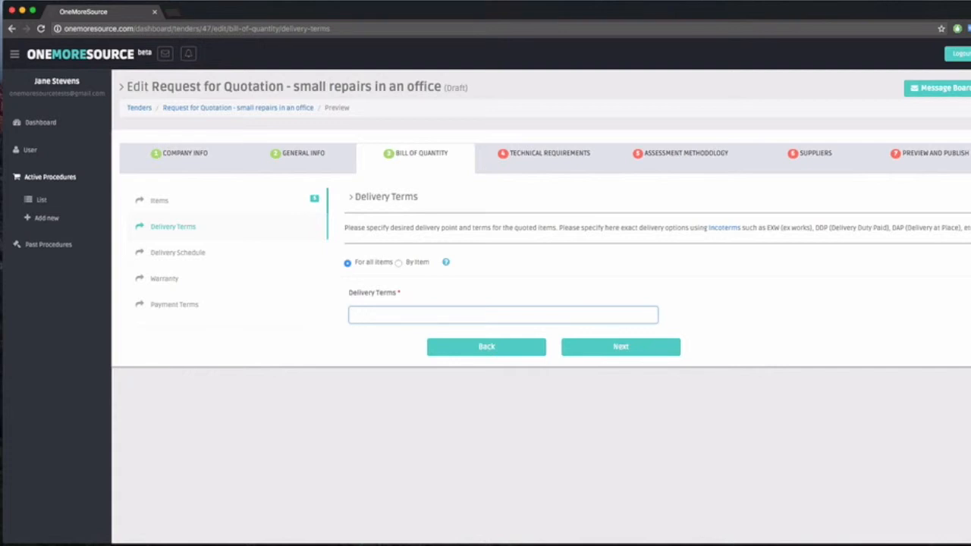
text(DDP Sofia (location of the office))
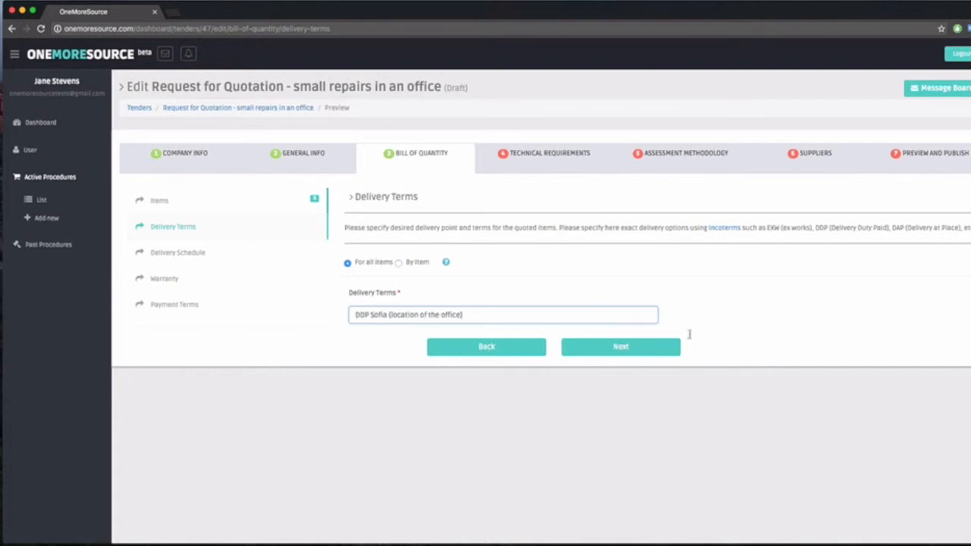
Step: Continue to the delivery schedule, set it to 10 days for all items, and proceed to the warranty section
click(671, 349)
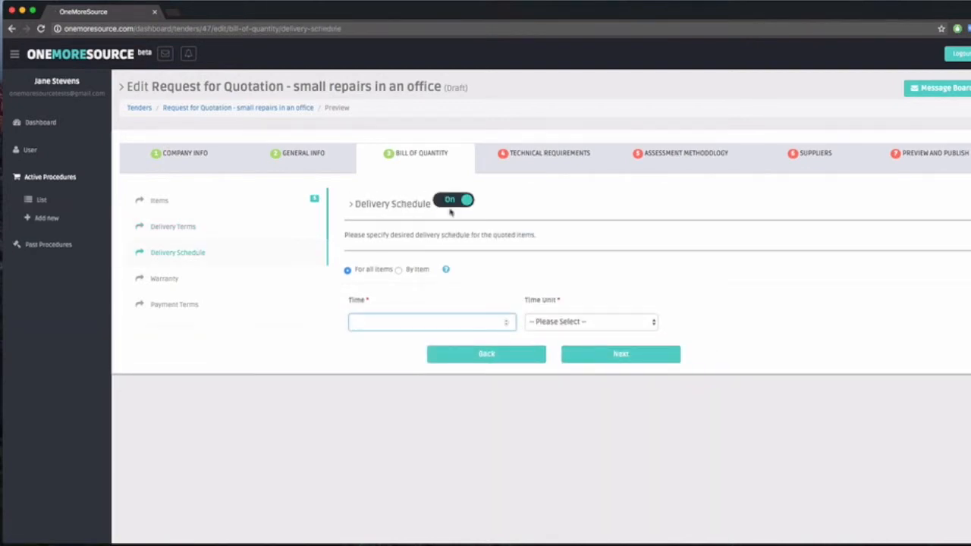
text(10)
click(530, 323)
click(560, 335)
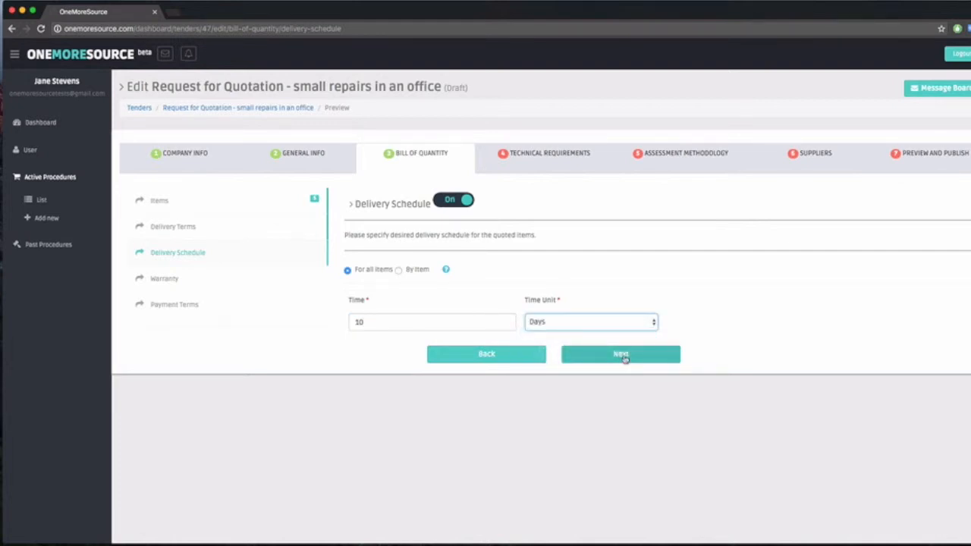
click(622, 355)
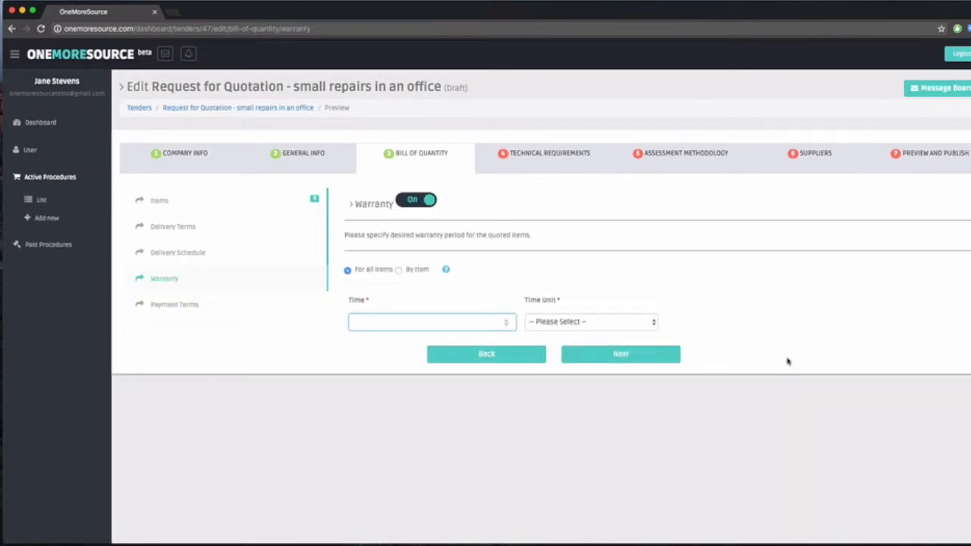
Step: Specify the warranty by item and disable it for every item except New carpet installation
click(399, 270)
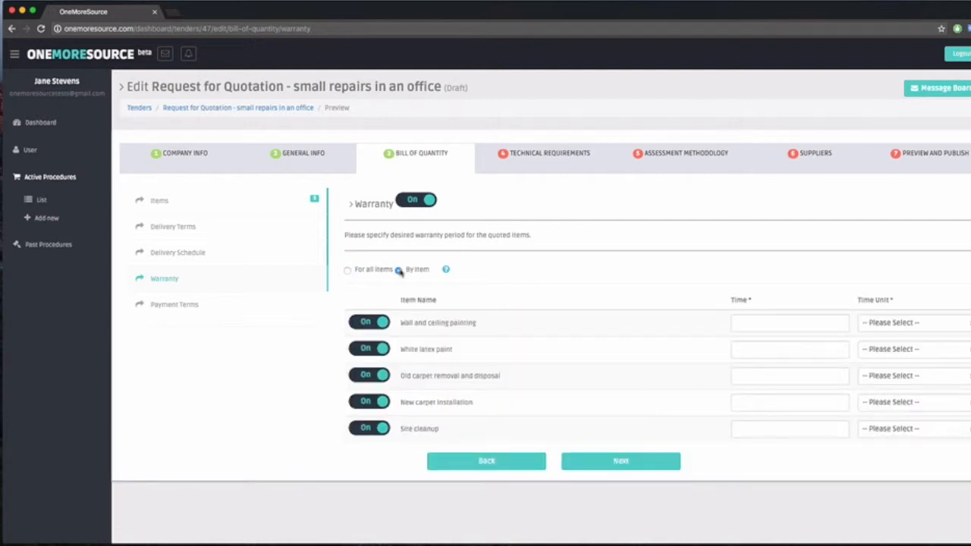
click(369, 324)
click(367, 349)
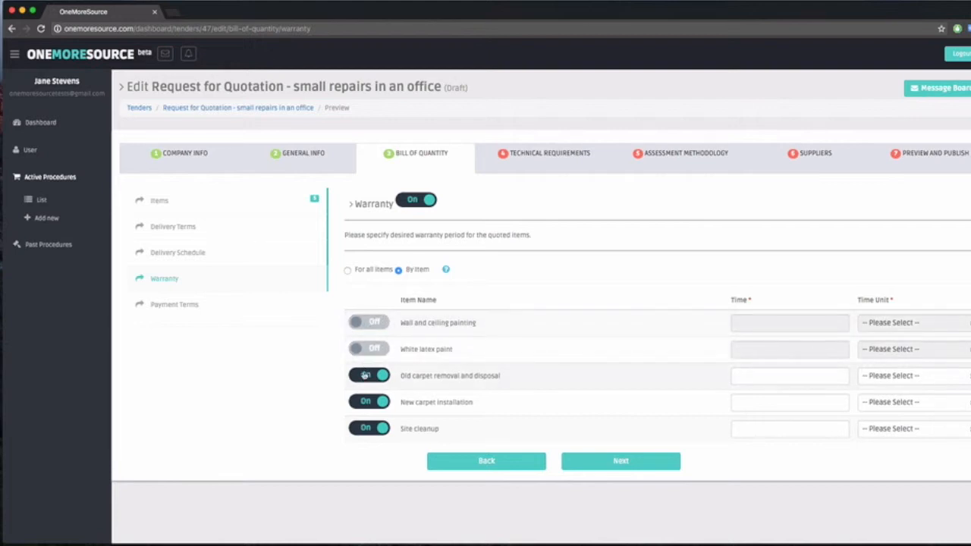
click(366, 375)
click(366, 429)
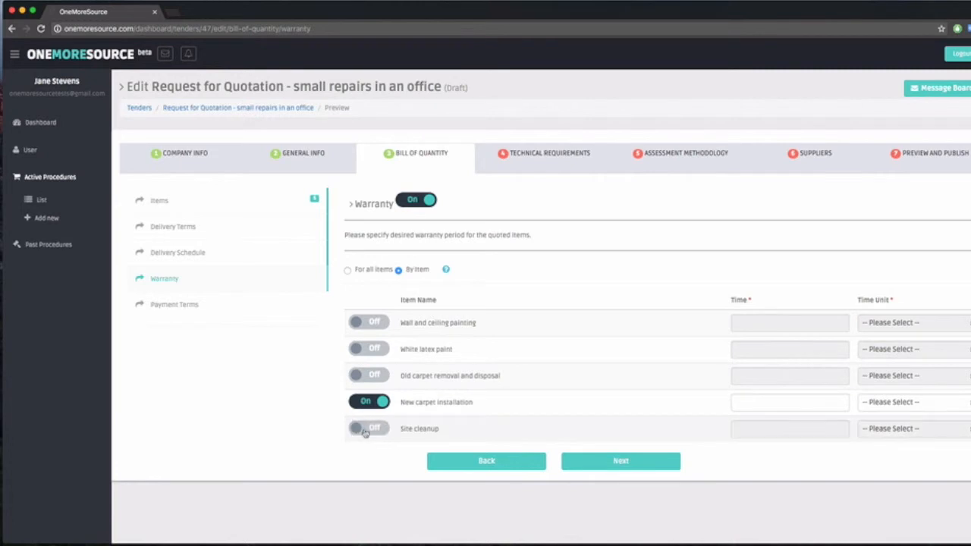
Step: Set the warranty for New carpet installation to 2 years and continue to the payment terms
click(757, 405)
text(2)
click(901, 405)
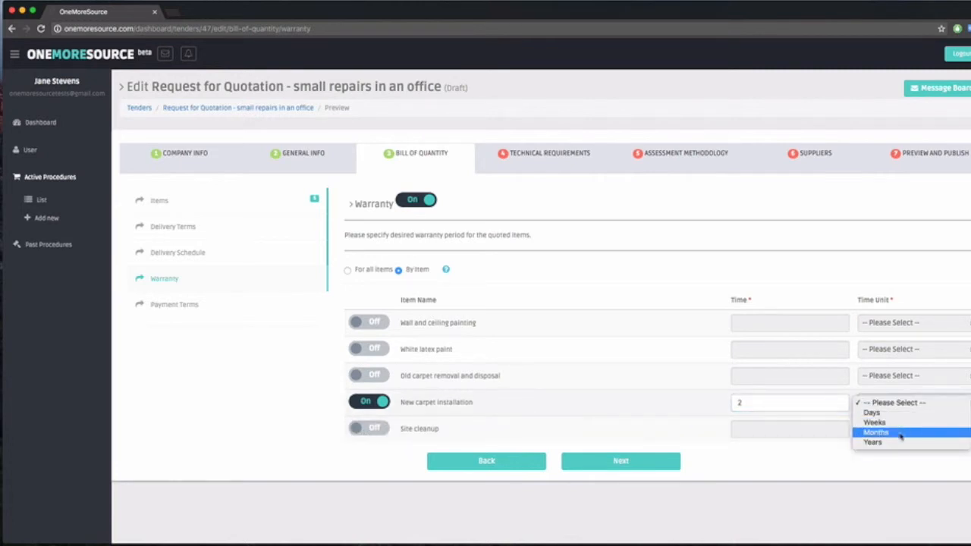
click(895, 443)
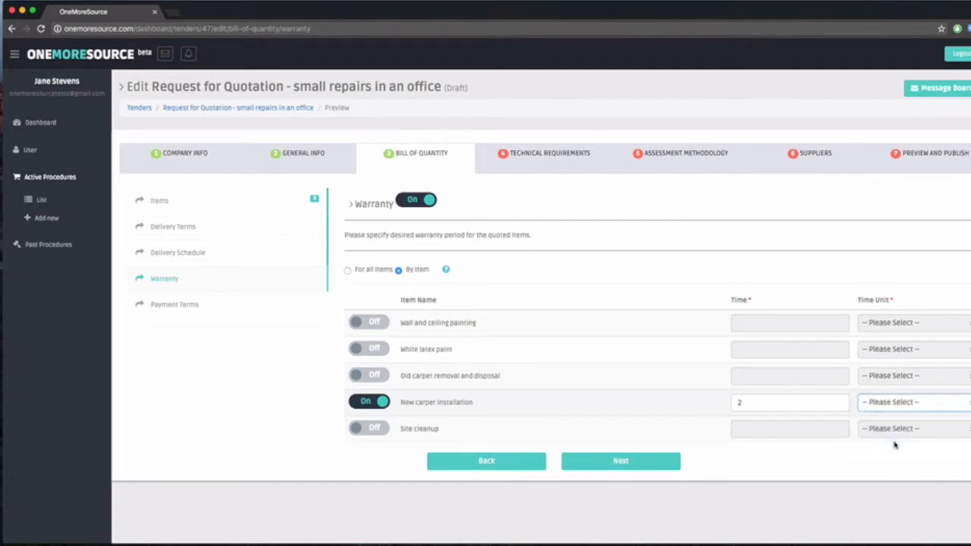
click(608, 464)
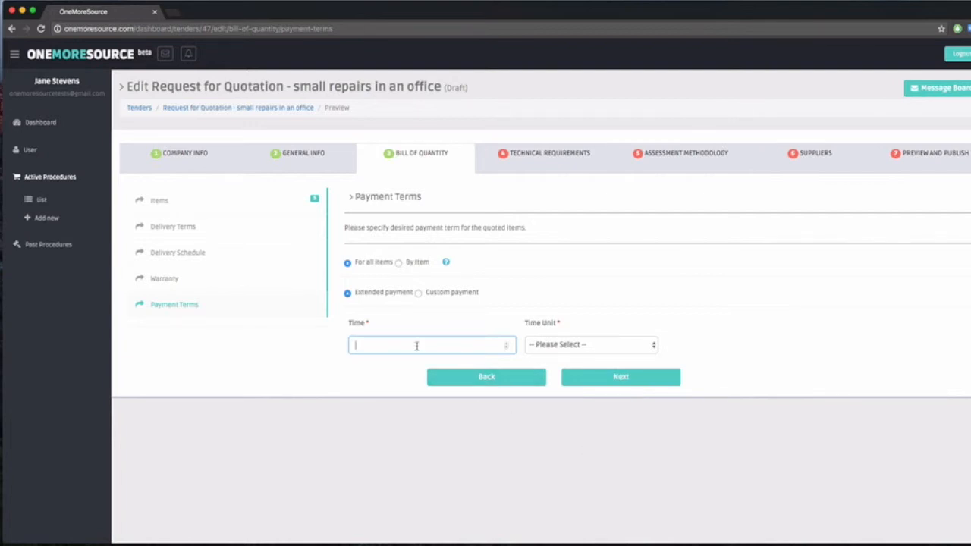
Step: Set extended payment of 30 days for all items and continue to the technical requirements
text(30)
click(596, 343)
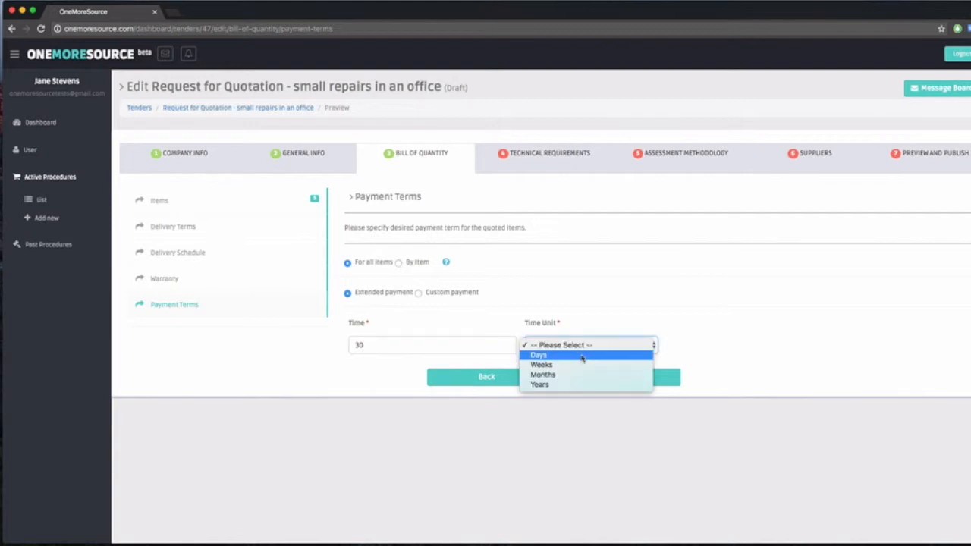
click(582, 354)
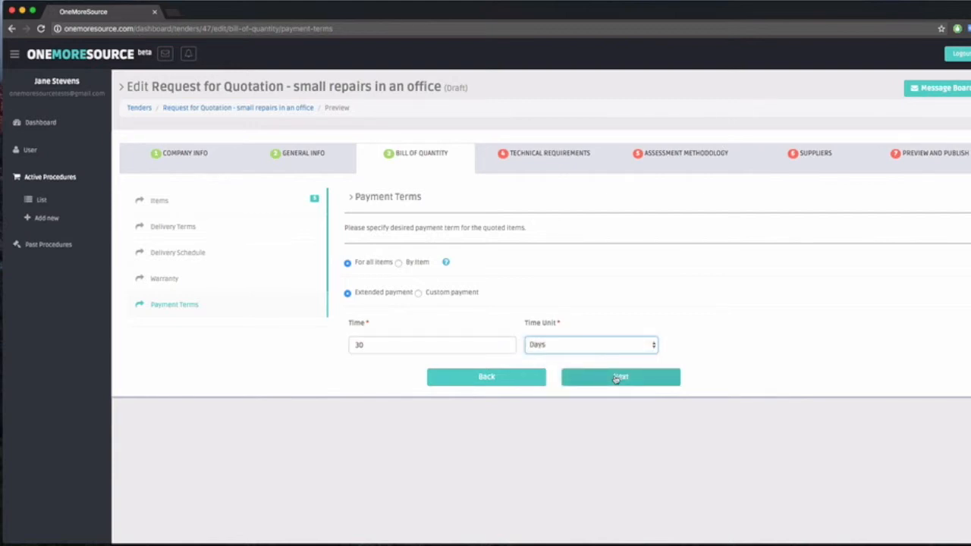
click(616, 377)
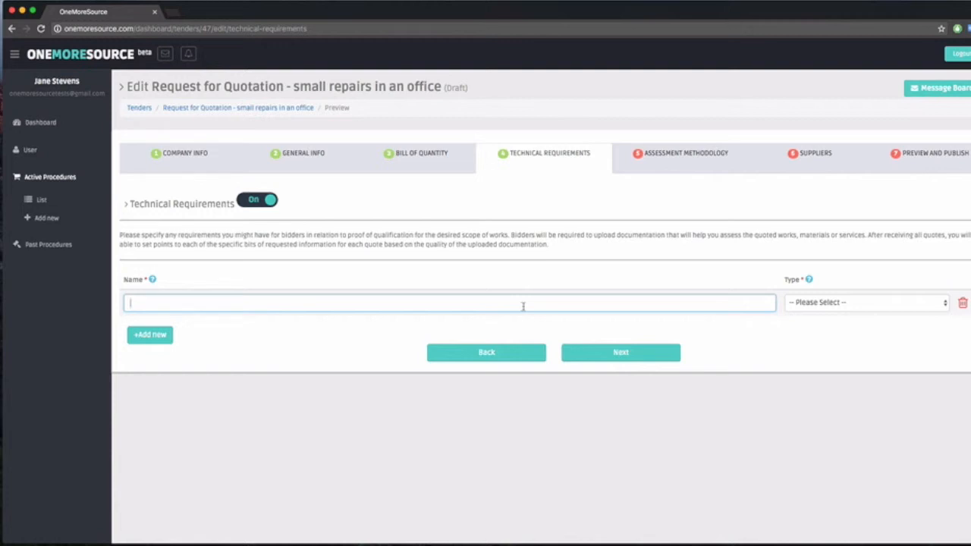
Step: Add two technical requirements named "Project Portfolio" and "Health and Safety Plan"
text(Project Portfolio)
click(166, 335)
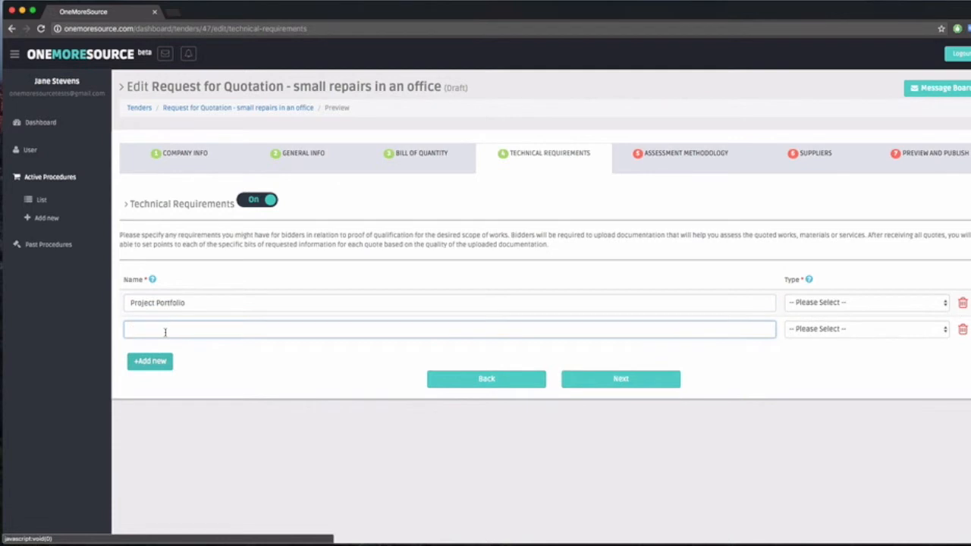
text(Health and Safety Plan)
Step: Make both technical requirements mandatory and continue to the assessment methodology
click(804, 303)
click(804, 314)
click(804, 330)
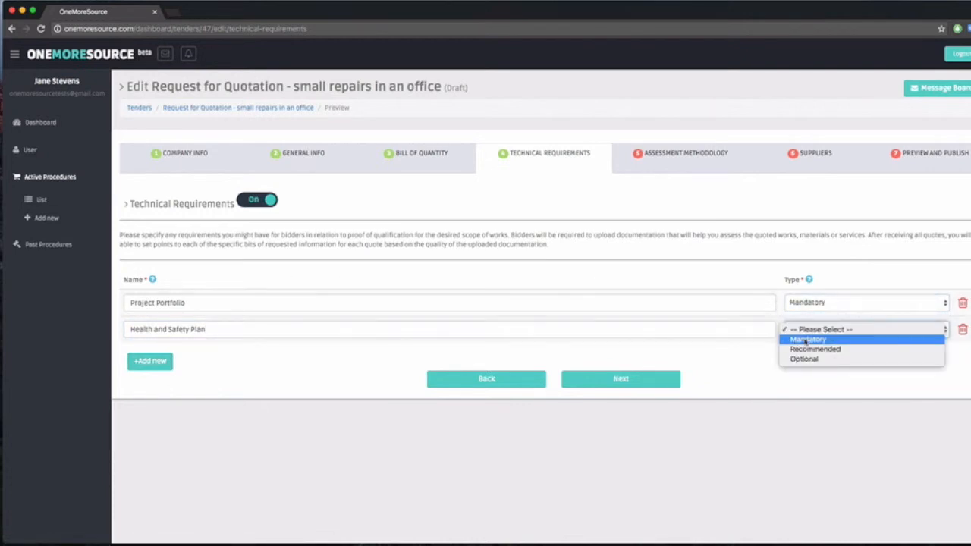
click(804, 340)
click(646, 385)
Step: Weight technical requirements 10%, price 80%, delivery schedule 2%, warranty 3% and payment terms 5%, and save the weights by continuing
click(205, 296)
text(10)
click(376, 295)
text(80)
click(552, 296)
text(2)
click(724, 295)
text(3)
click(898, 296)
text(5)
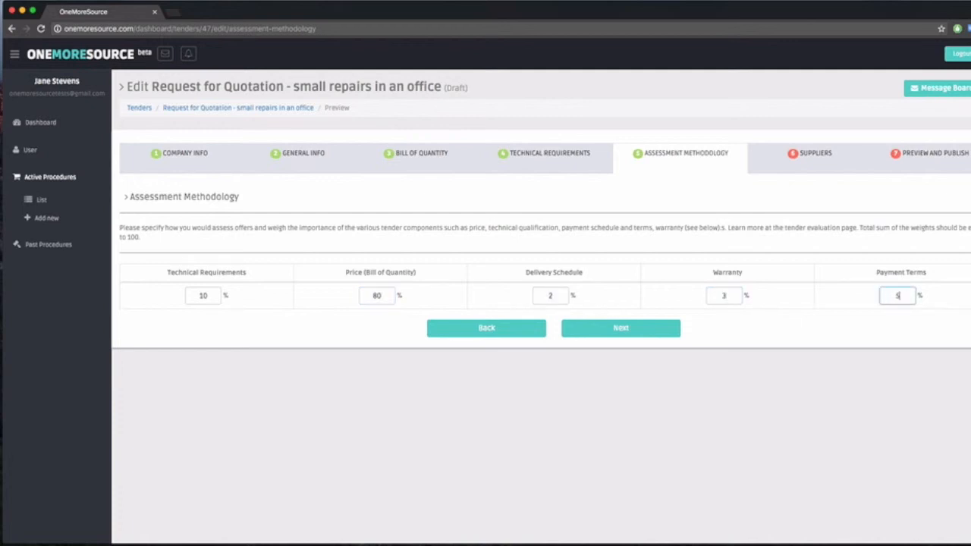
click(598, 334)
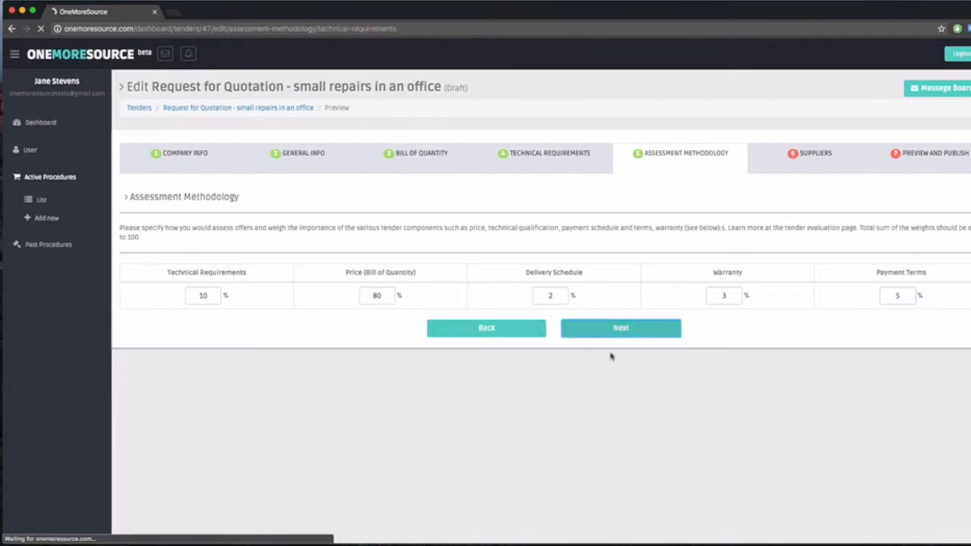
Step: Give Project Portfolio a sub weight of 2 and Health and Safety Plan 8, and continue to the warranty sub weights
text(2)
click(891, 402)
text(8)
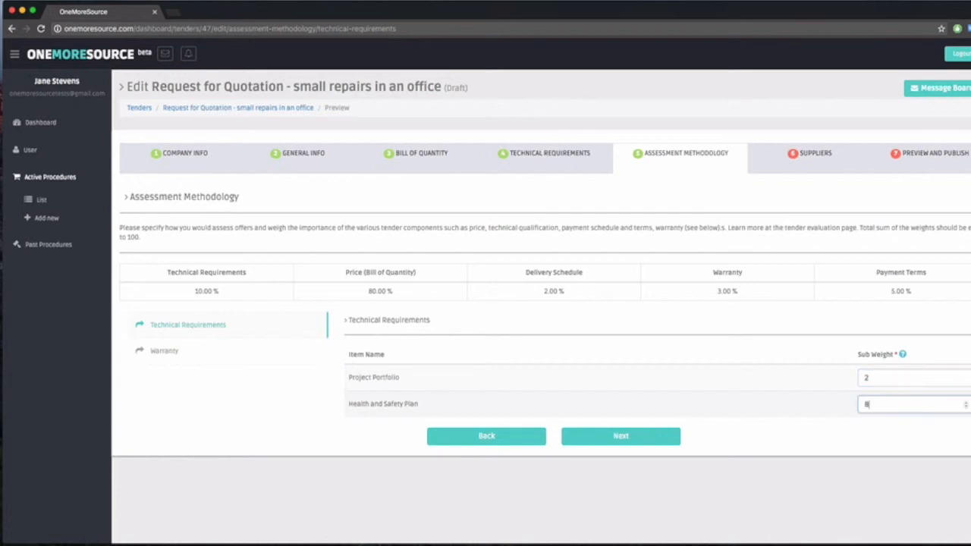
click(652, 438)
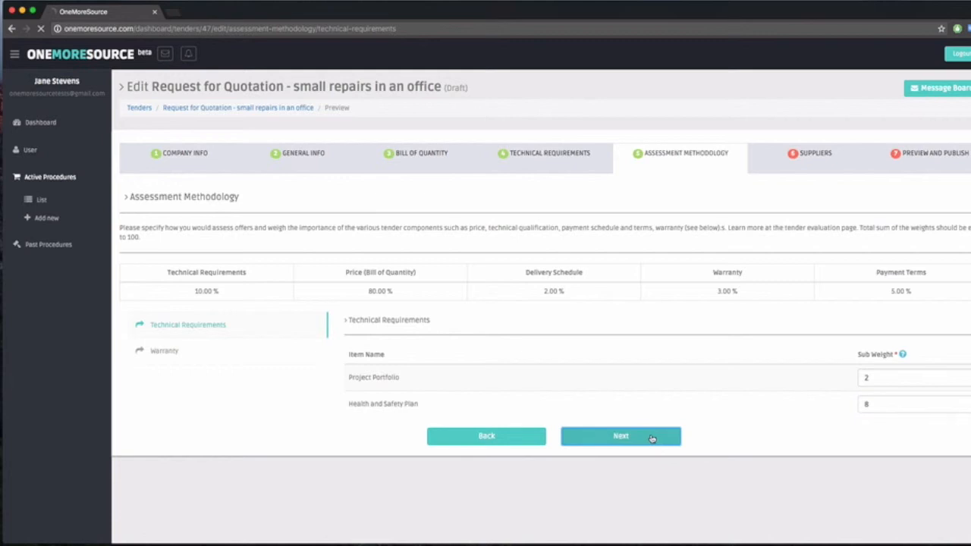
Step: Set the warranty sub weight of New carpet installation to 3 and continue to the suppliers section
scroll(748, 440, down, 1)
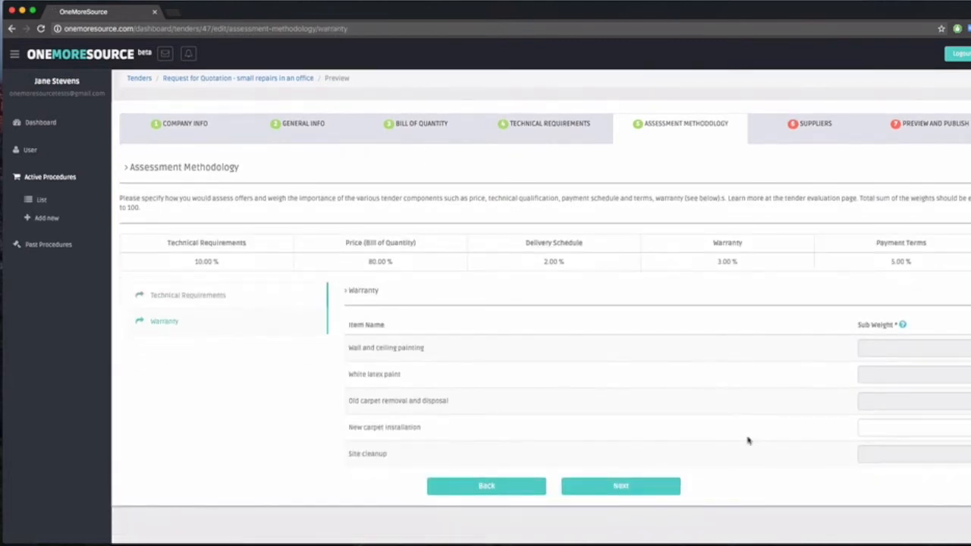
click(908, 428)
text(3)
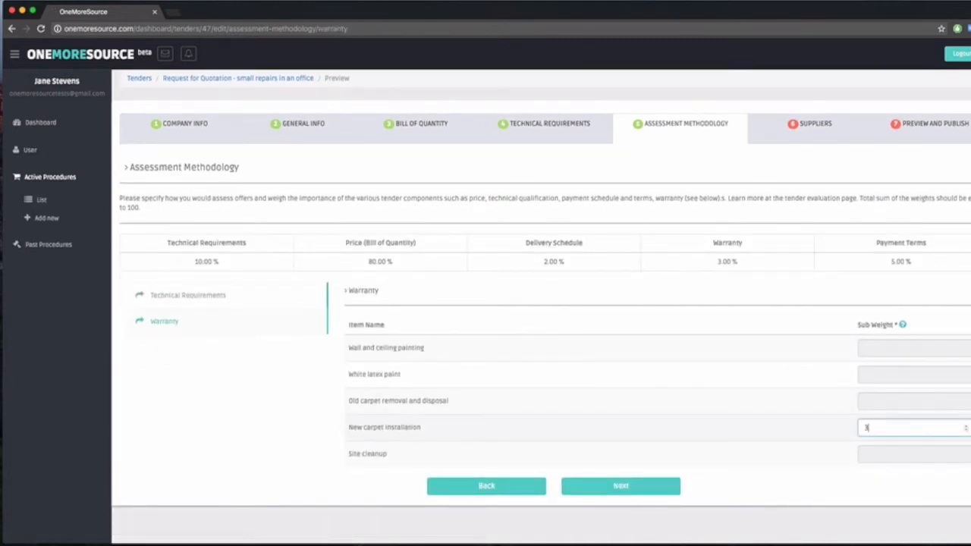
click(621, 487)
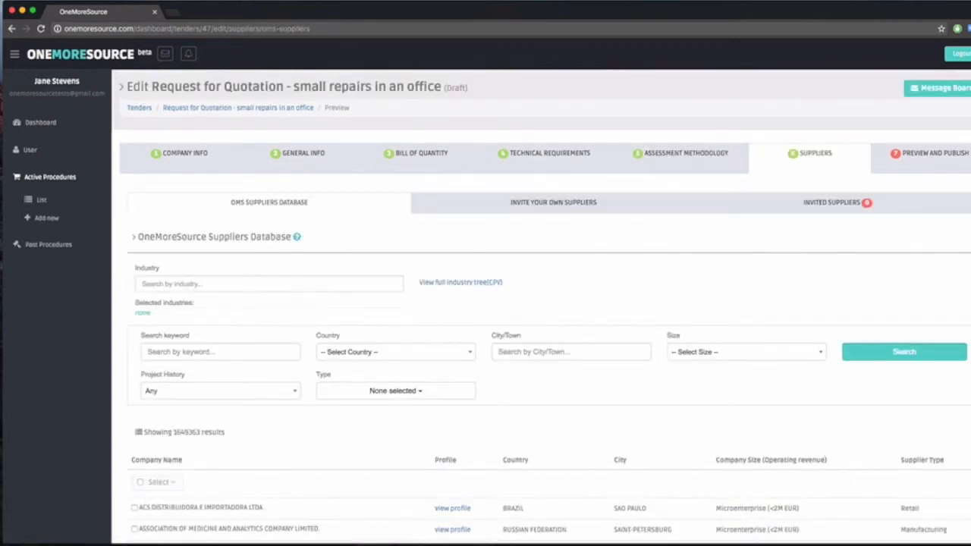
Step: Look through the full CPV industry tree for suppliers and close it without selecting an industry
click(495, 287)
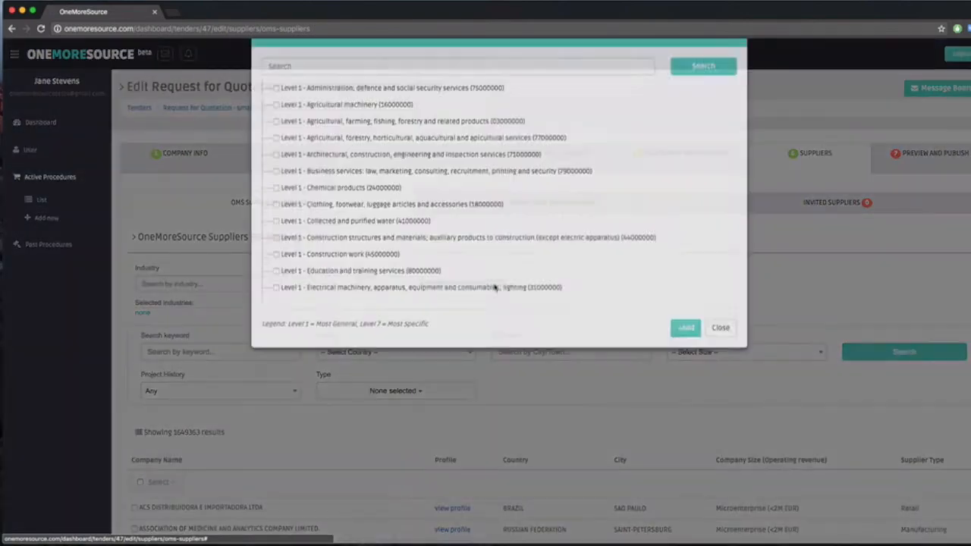
scroll(495, 288, down, 5)
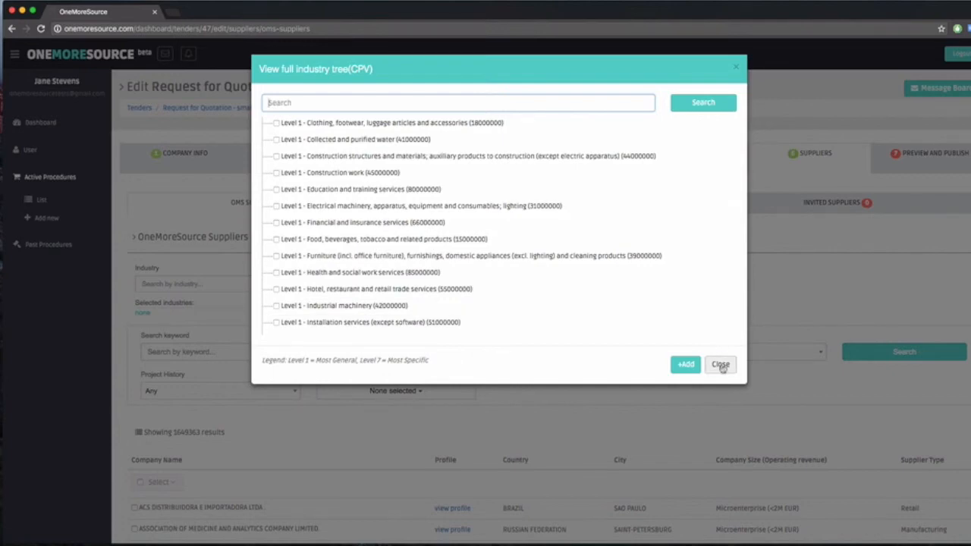
click(721, 365)
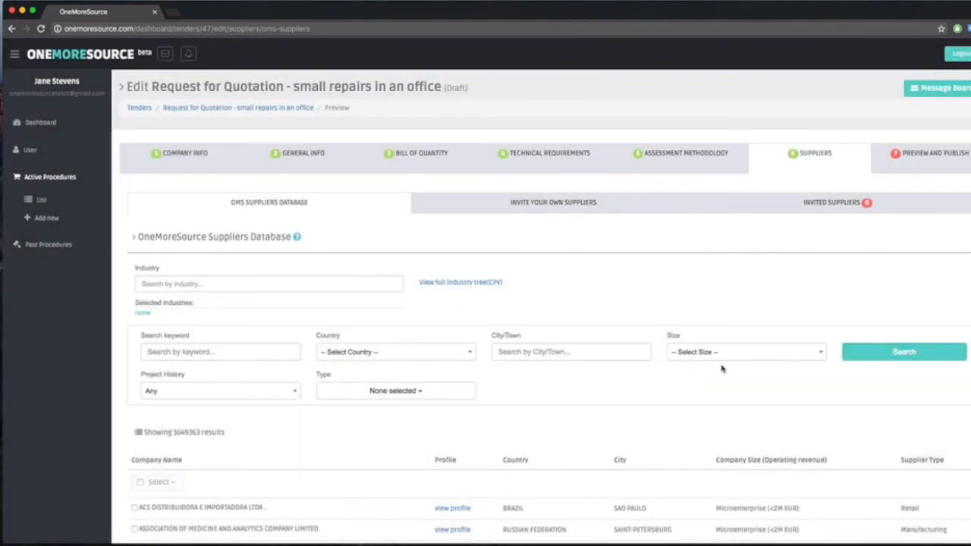
Step: Search the OneMoreSource suppliers database for the keyword "construction"
scroll(671, 370, down, 2)
scroll(672, 370, down, 2)
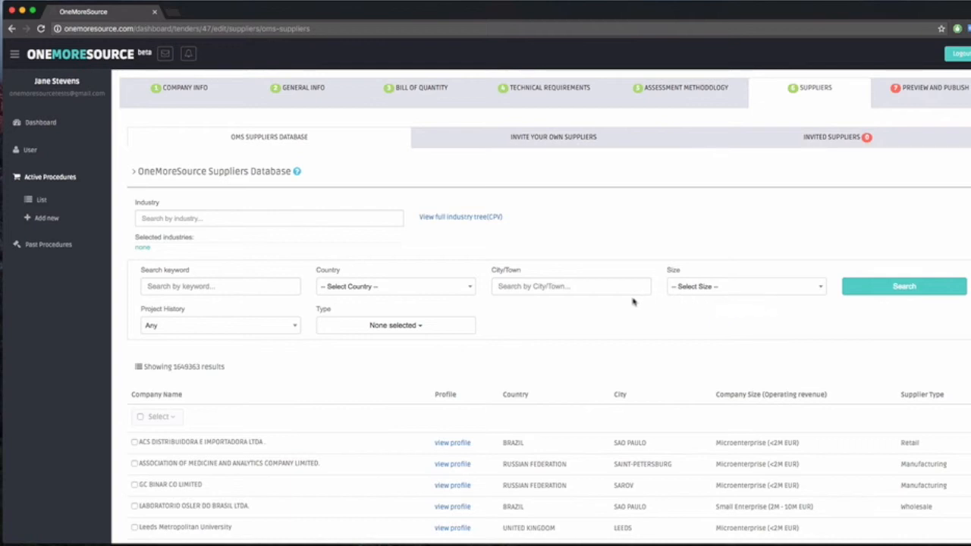
click(242, 286)
text(construction)
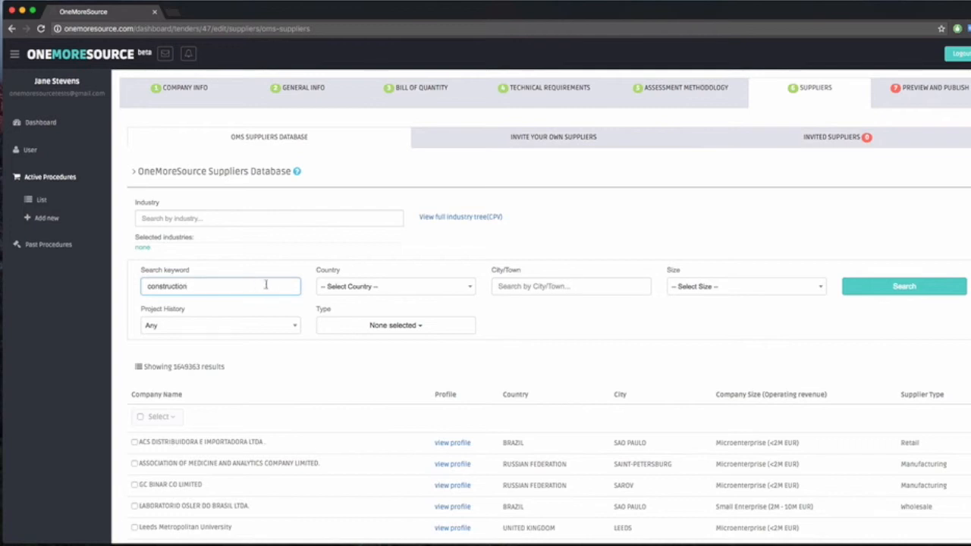
click(883, 296)
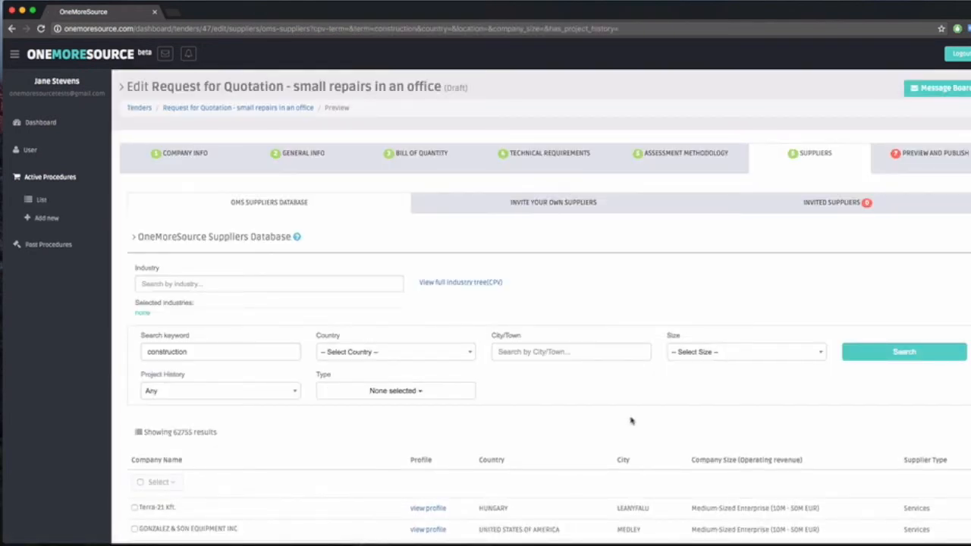
Step: View the supplier profile of ALPINE BAU DEUTSCHLAND AG and its projects history, and close the profile
scroll(627, 413, down, 5)
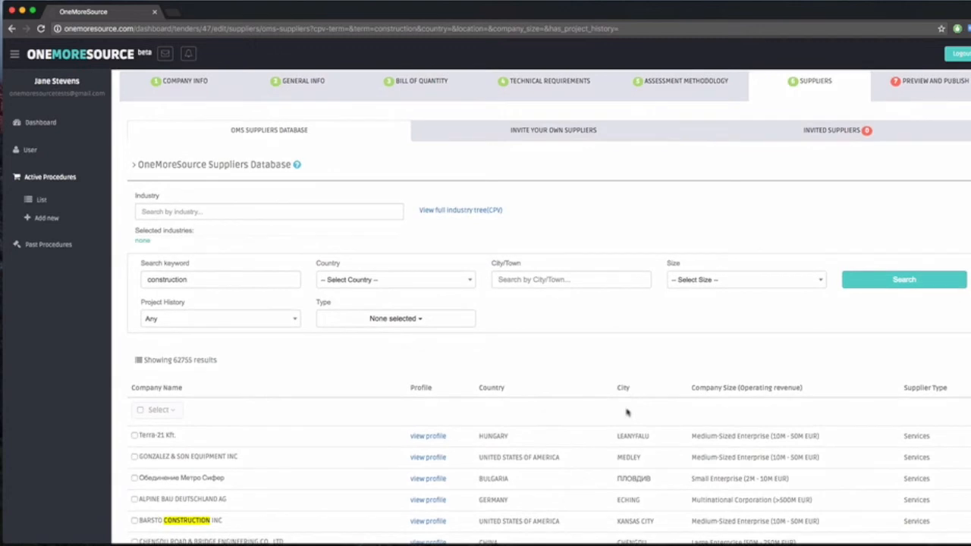
scroll(627, 411, down, 2)
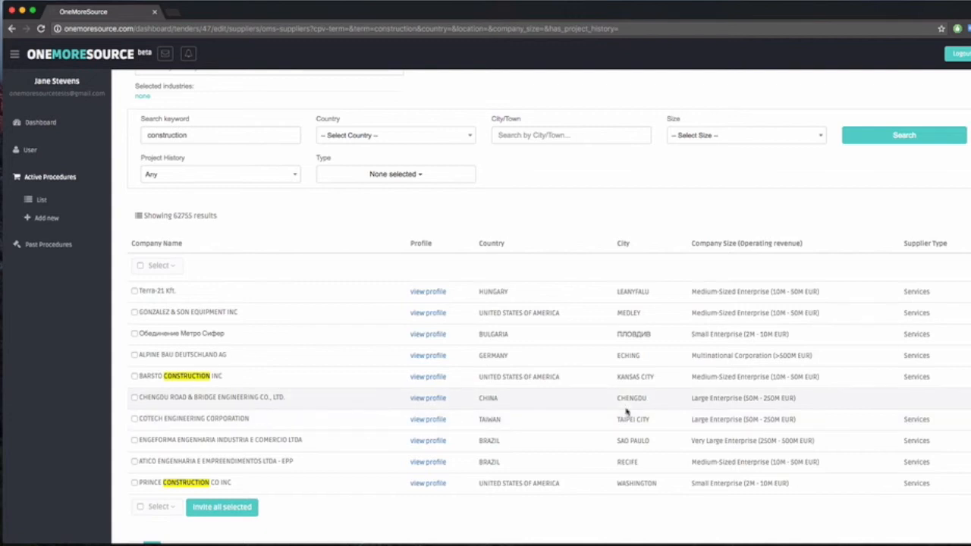
click(439, 356)
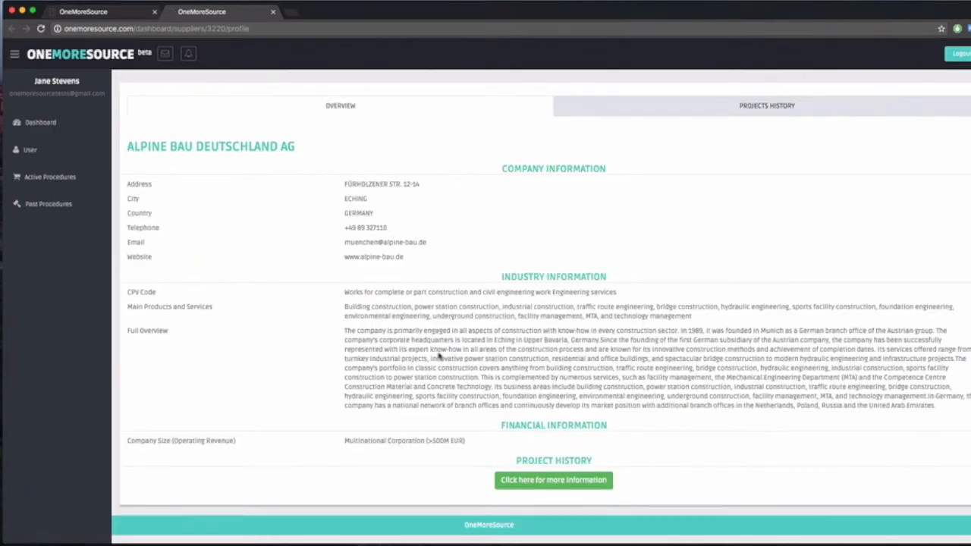
click(786, 106)
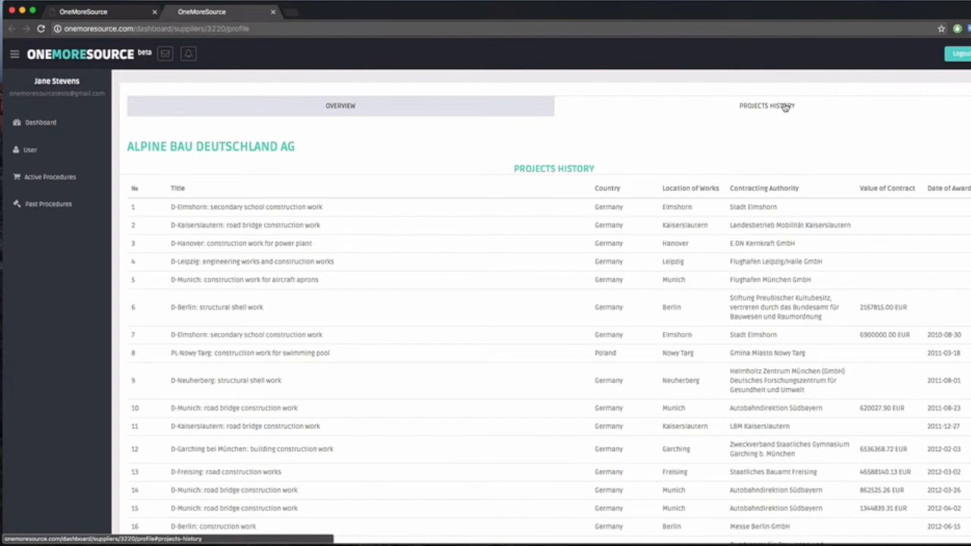
click(274, 11)
Step: Look over the construction supplier results and switch to inviting your own suppliers
scroll(576, 205, up, 1)
scroll(575, 205, down, 2)
scroll(576, 205, down, 1)
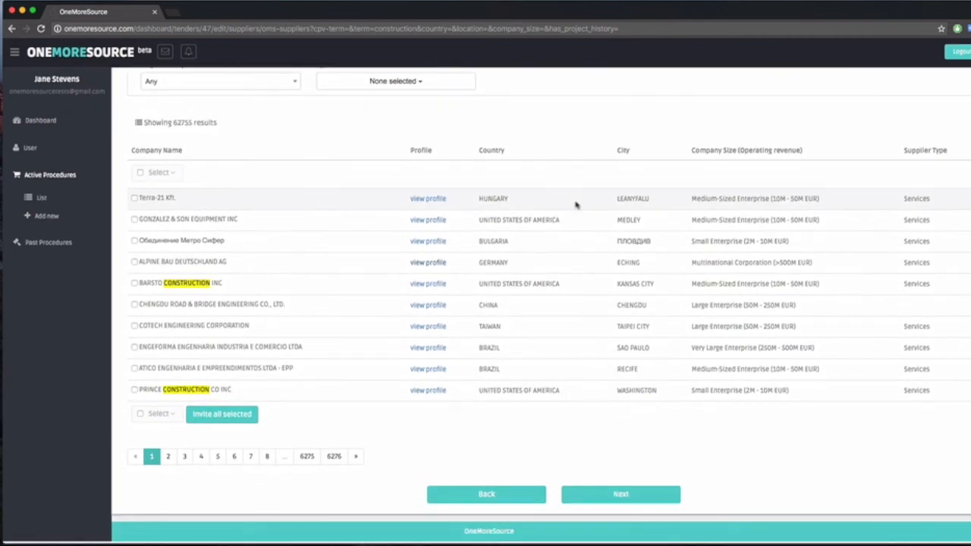
scroll(576, 205, up, 5)
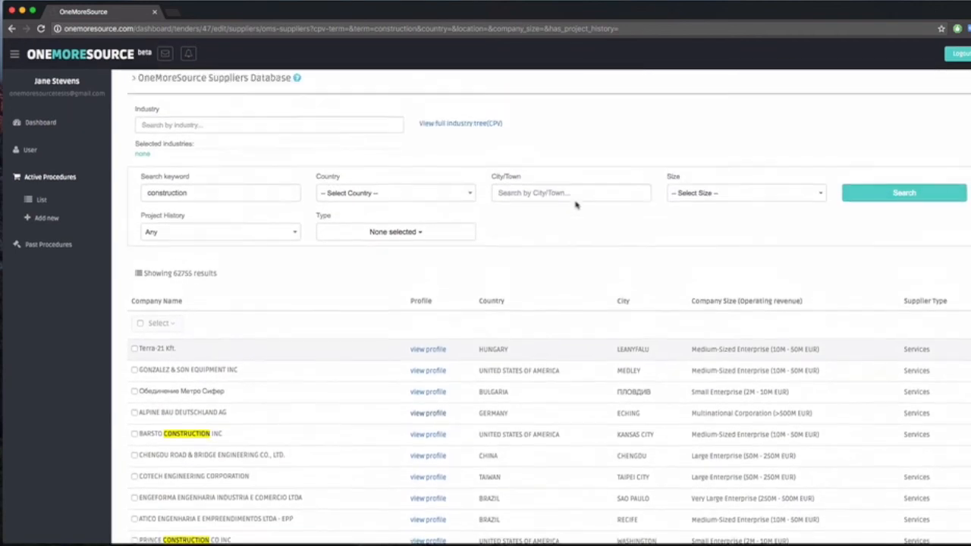
click(575, 205)
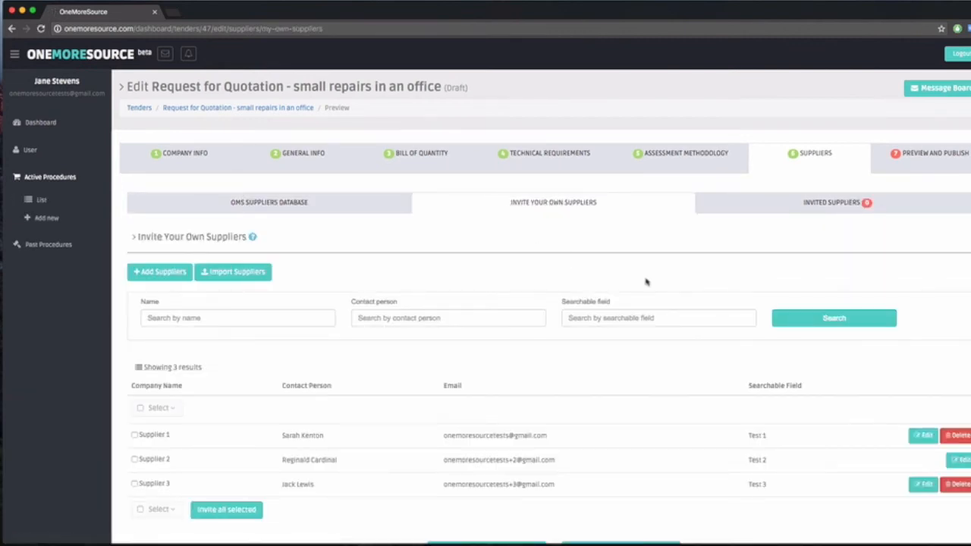
Step: Invite Supplier 1, Supplier 2 and Supplier 3 from your own suppliers and open the list of invited suppliers
scroll(630, 255, down, 1)
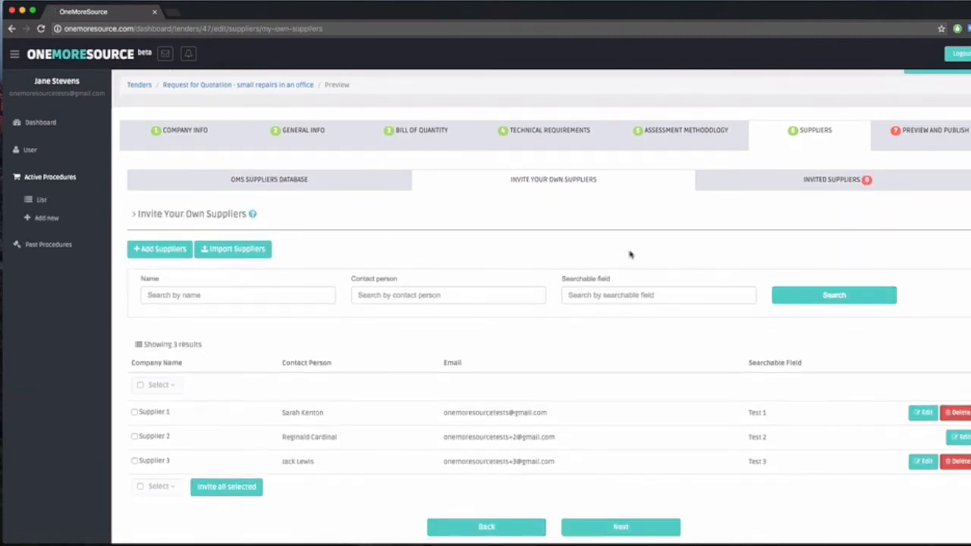
scroll(580, 364, down, 1)
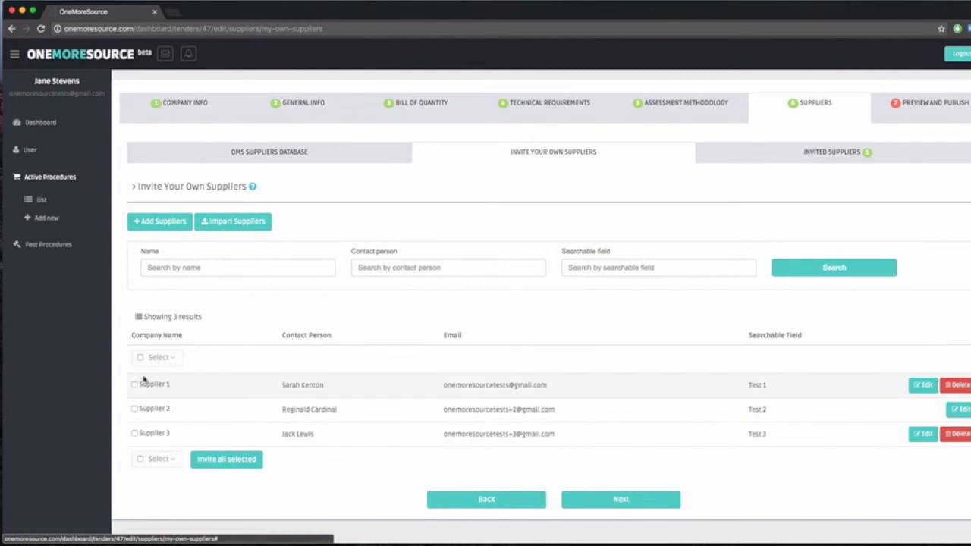
click(134, 386)
click(134, 409)
click(133, 433)
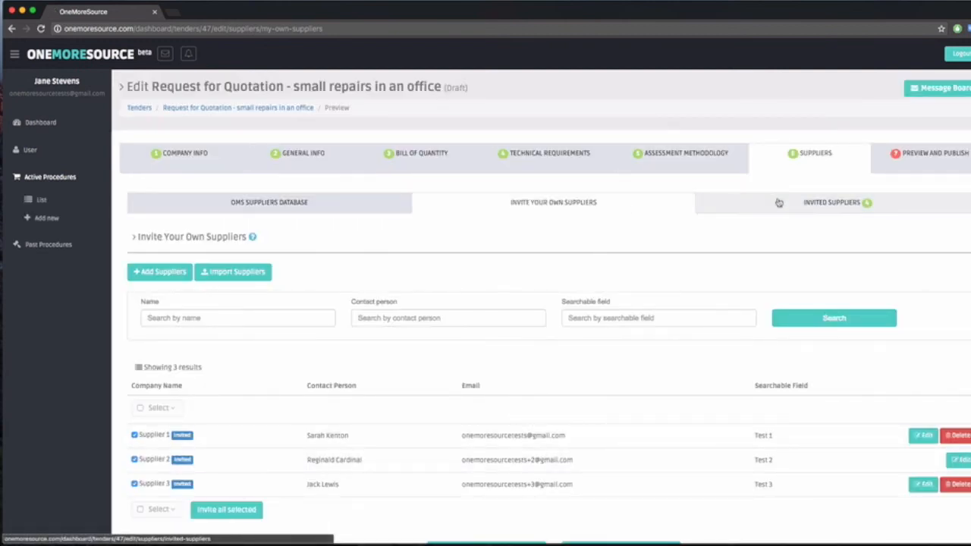
click(778, 203)
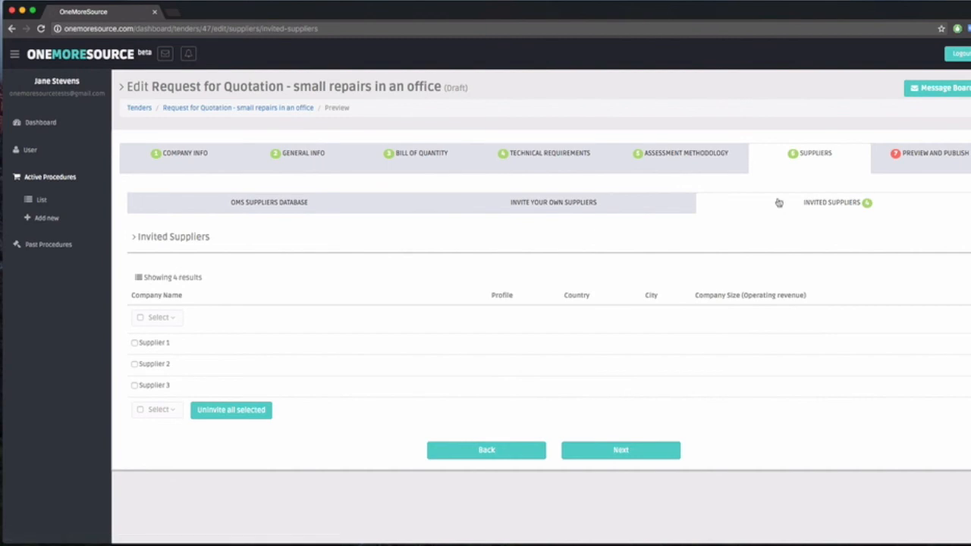
Step: Proceed to the tender preview, review it from company info to assessment methodology, and publish the tender
click(646, 453)
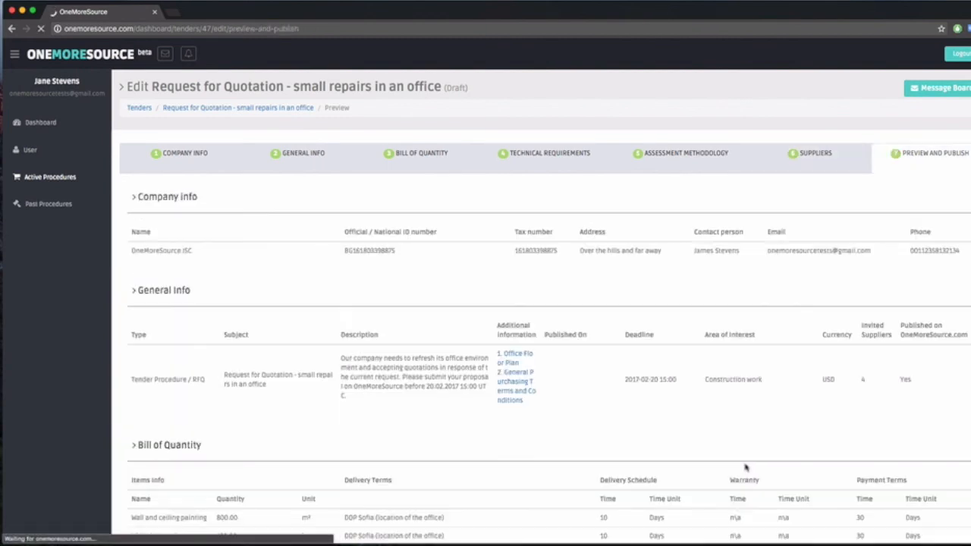
scroll(744, 460, down, 2)
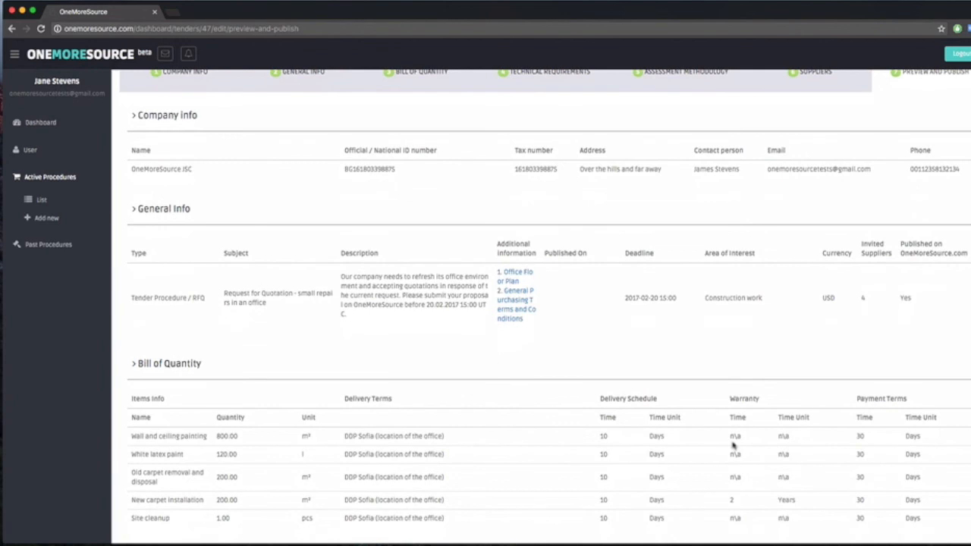
scroll(733, 445, down, 4)
scroll(733, 446, down, 4)
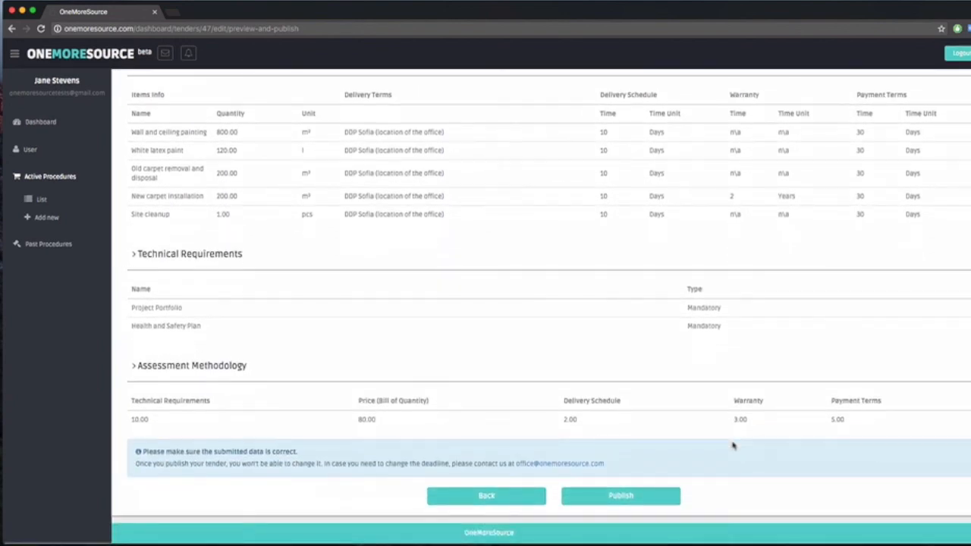
click(642, 503)
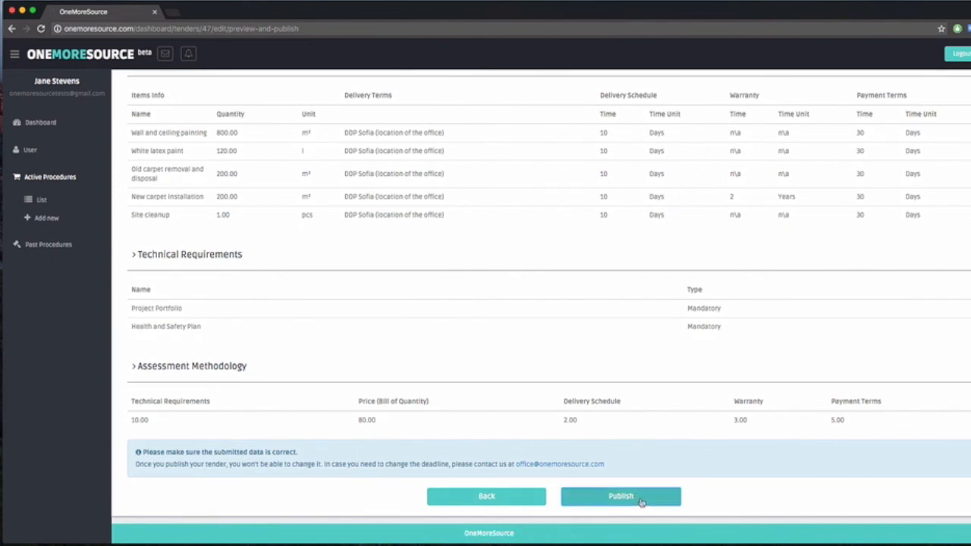